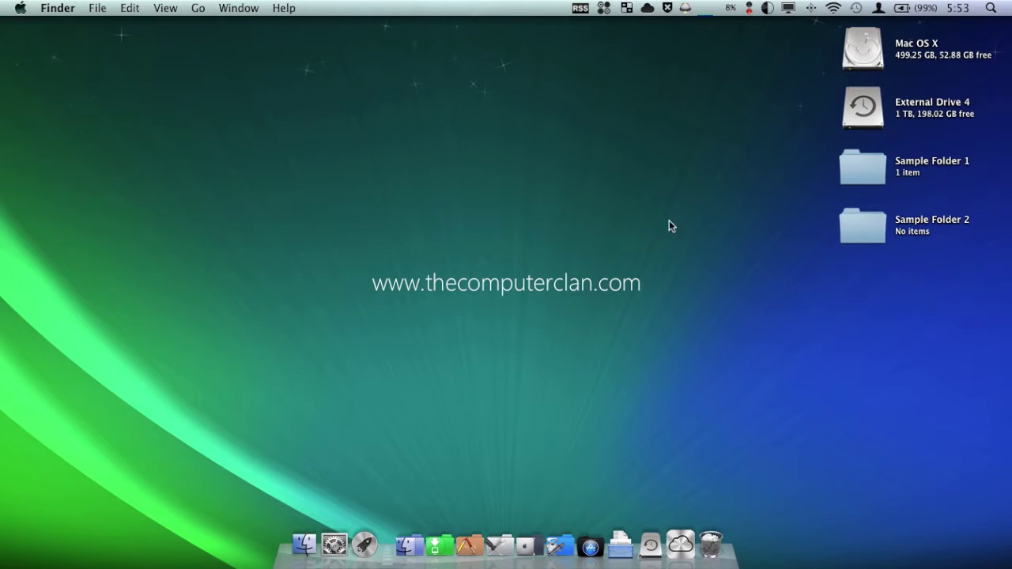
- Open Sample Folder 1 and Sample Folder 2 from the desktop in separate windows
{"action": "double_click", "coordinate": [875, 172]}
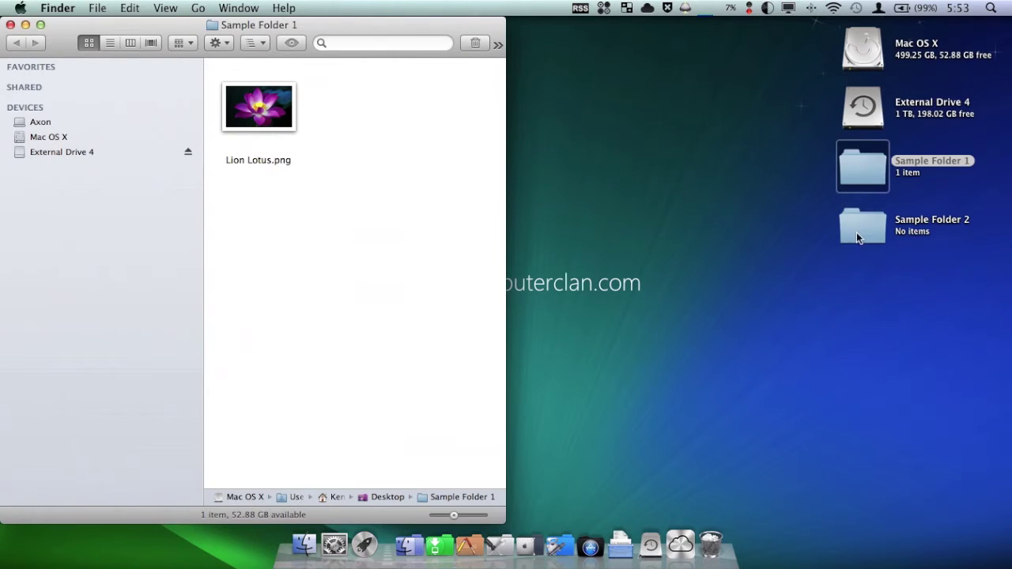
{"action": "left_click", "coordinate": [858, 237]}
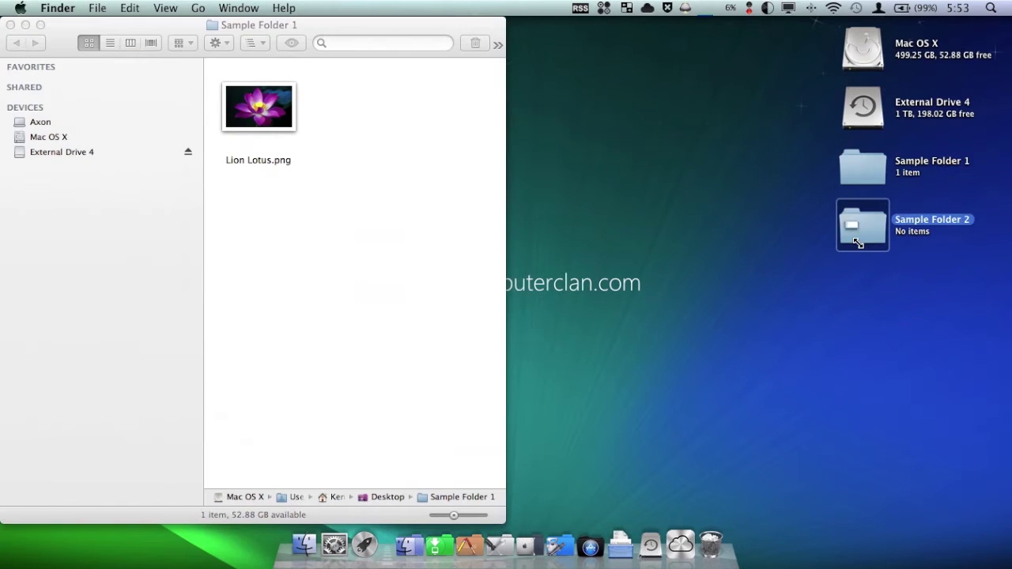
{"action": "double_click", "coordinate": [857, 241]}
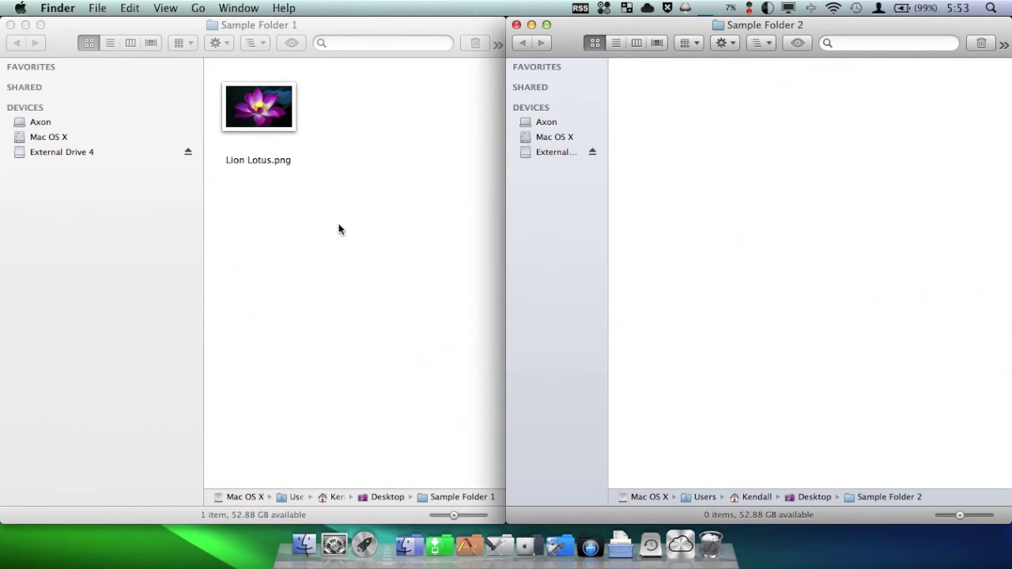
- Select Lion Lotus.png in Sample Folder 1 and bring that window to the front
{"action": "left_click", "coordinate": [394, 284]}
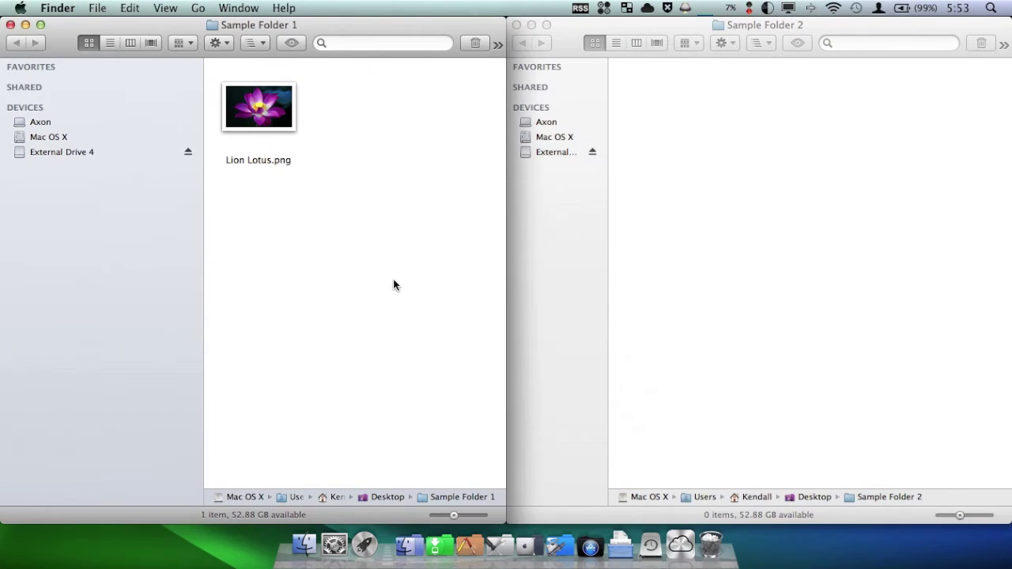
{"action": "left_click", "coordinate": [265, 129]}
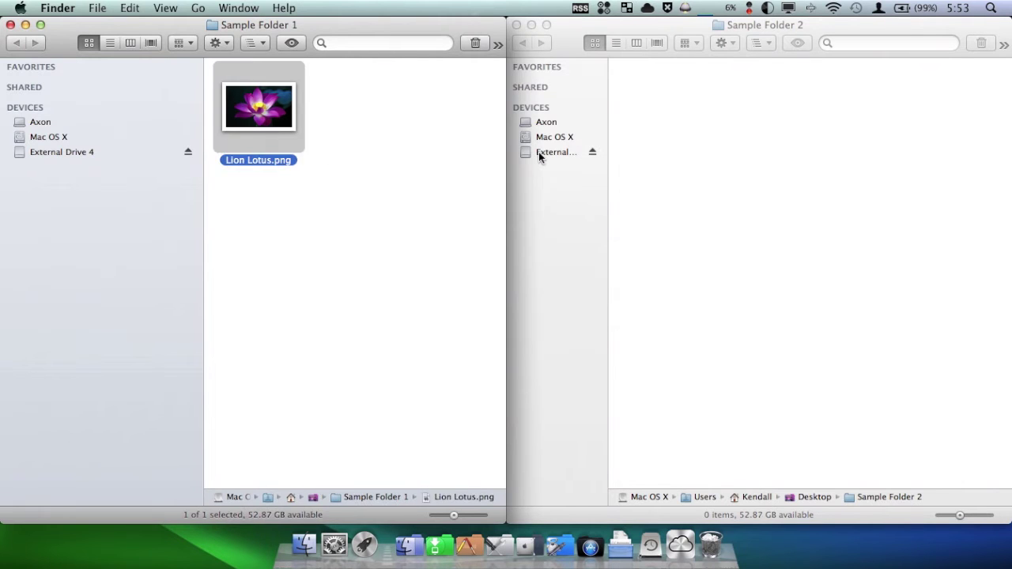
{"action": "left_click", "coordinate": [538, 152]}
{"action": "left_click", "coordinate": [317, 154]}
- Drag Lion Lotus.png into Sample Folder 2 and back into Sample Folder 1
{"action": "left_click", "coordinate": [355, 257]}
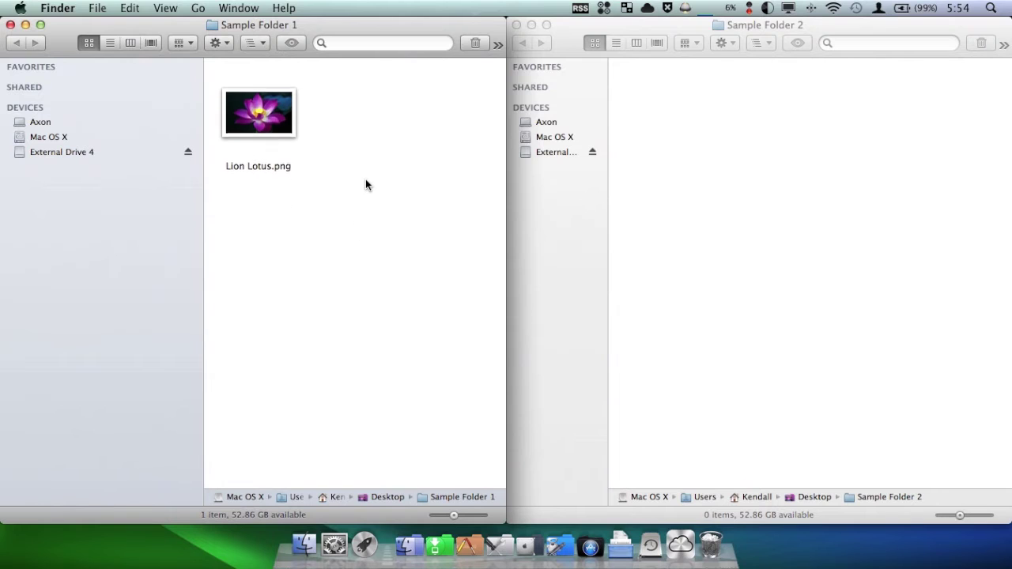
{"action": "left_click_drag", "start_coordinate": [258, 107], "coordinate": [838, 229]}
{"action": "left_click_drag", "start_coordinate": [655, 92], "coordinate": [342, 152]}
{"action": "left_click", "coordinate": [297, 221]}
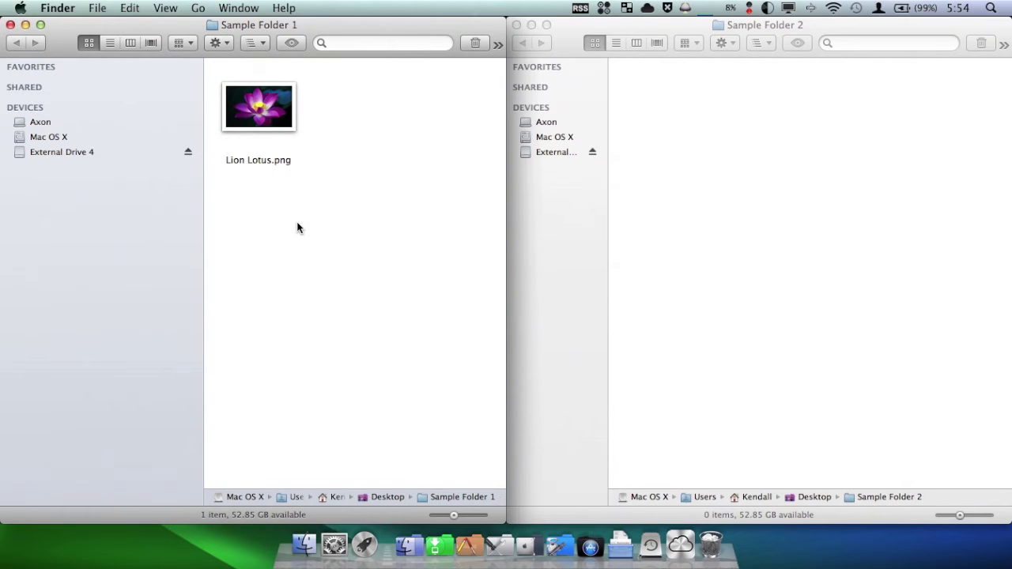
- Option-drag Lion Lotus.png to copy it into Sample Folder 2, then open Launchpad
{"action": "left_click_drag", "start_coordinate": [258, 108], "coordinate": [685, 143]}
{"action": "left_click", "coordinate": [708, 303]}
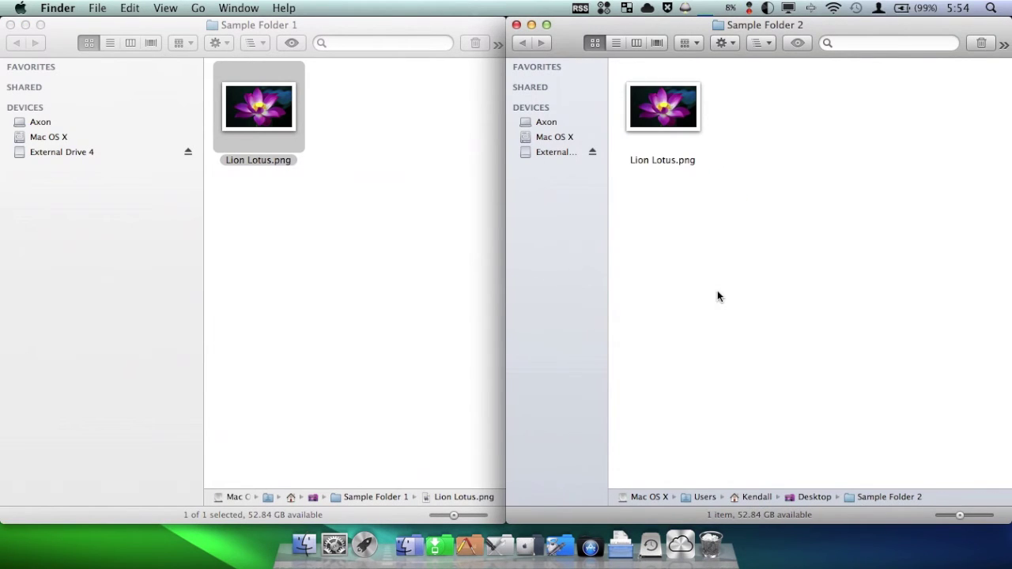
{"action": "left_click", "coordinate": [319, 285]}
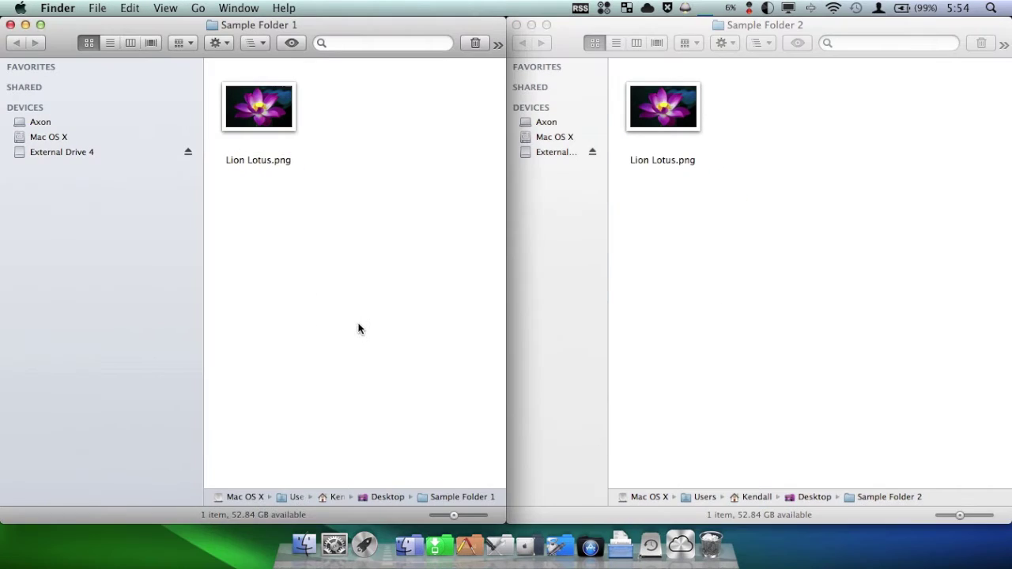
{"action": "left_click", "coordinate": [684, 246]}
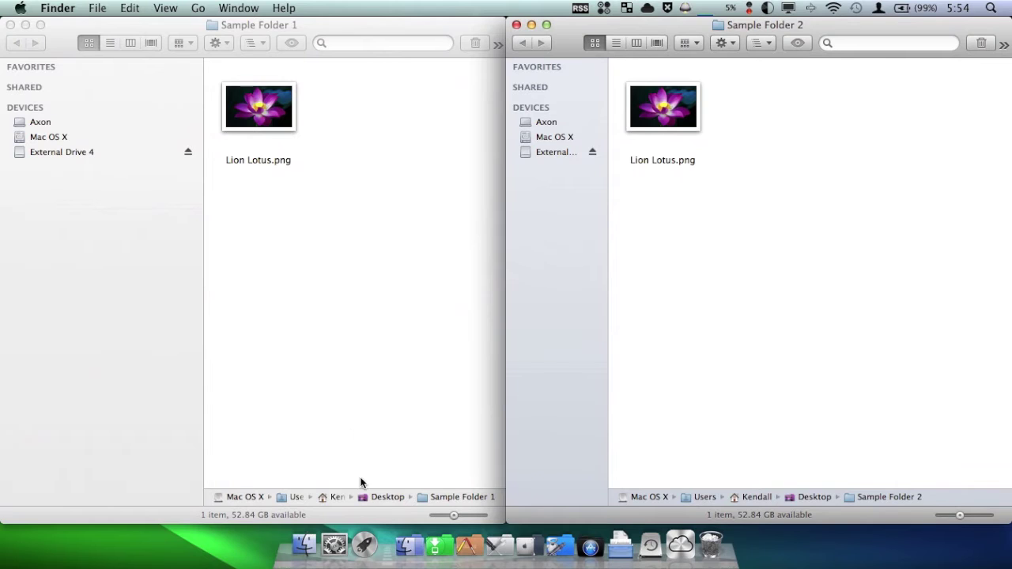
{"action": "left_click", "coordinate": [365, 544]}
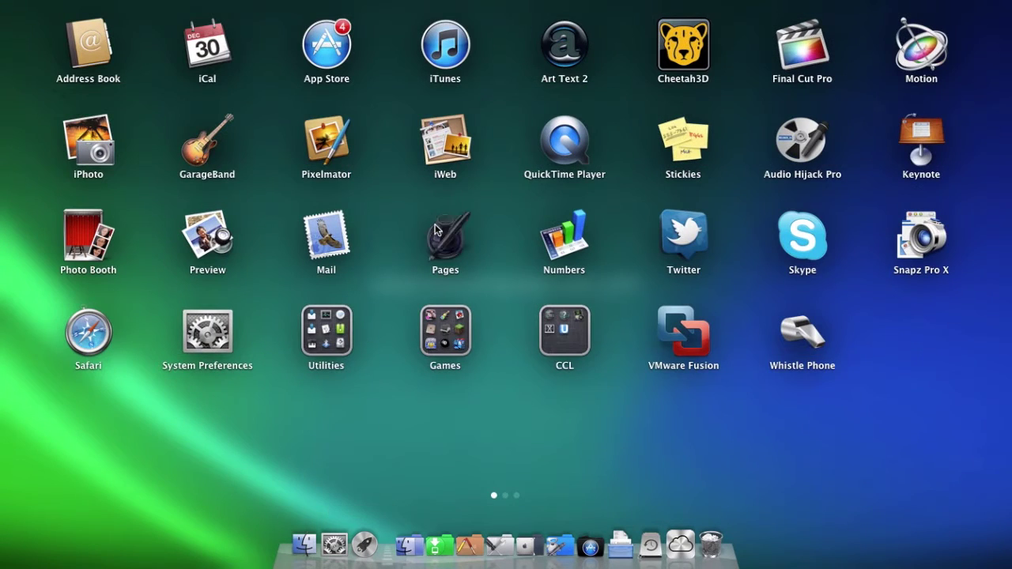
- Launch Pages, Option-drag the blue circle into several copies, then undo them with Cmd+Z
{"action": "left_click", "coordinate": [434, 229]}
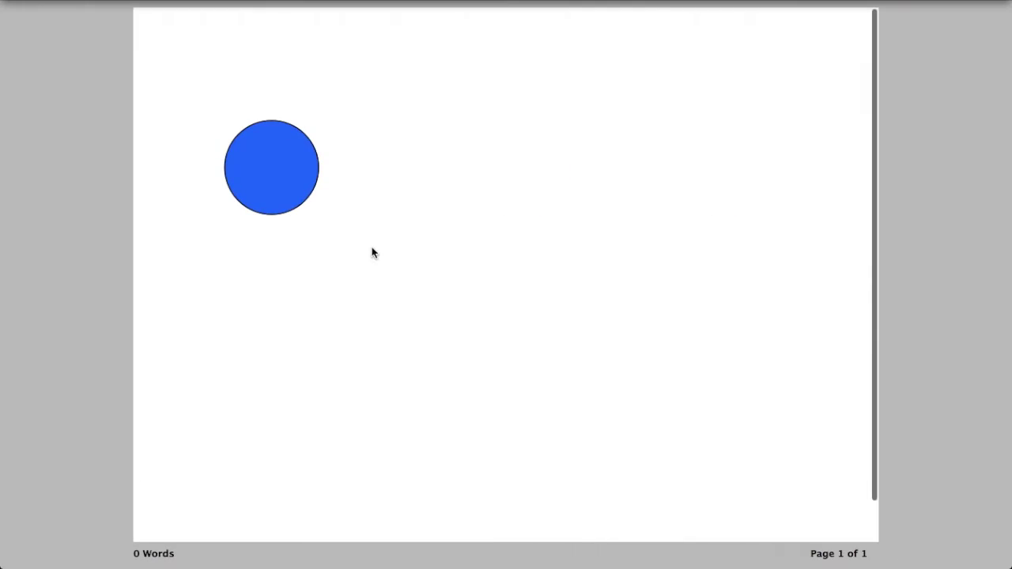
{"action": "left_click_drag", "start_coordinate": [280, 190], "coordinate": [308, 148]}
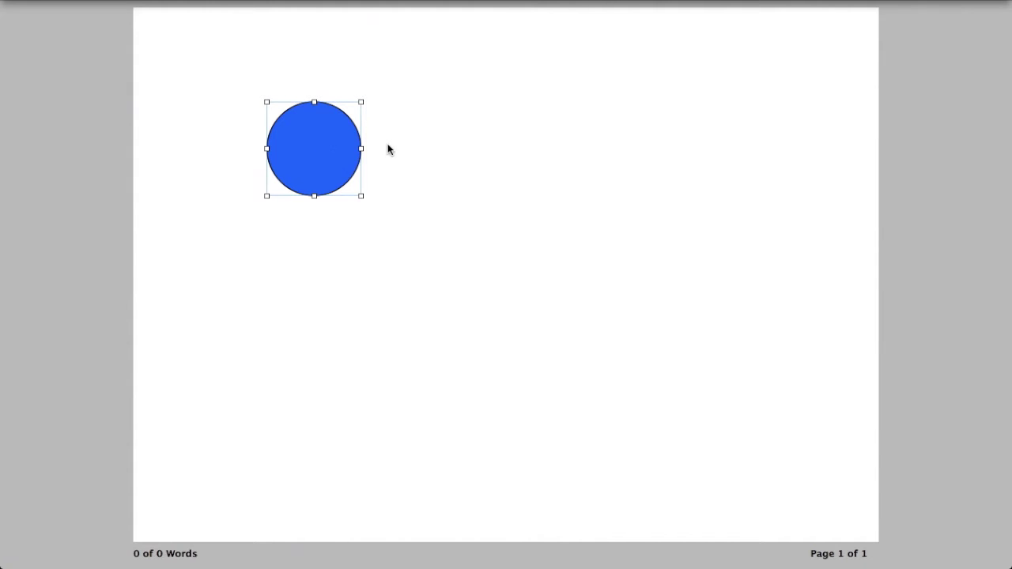
{"action": "left_click_drag", "start_coordinate": [328, 164], "coordinate": [482, 361], "text": "alt"}
{"action": "left_click_drag", "start_coordinate": [396, 365], "coordinate": [464, 173], "text": "alt"}
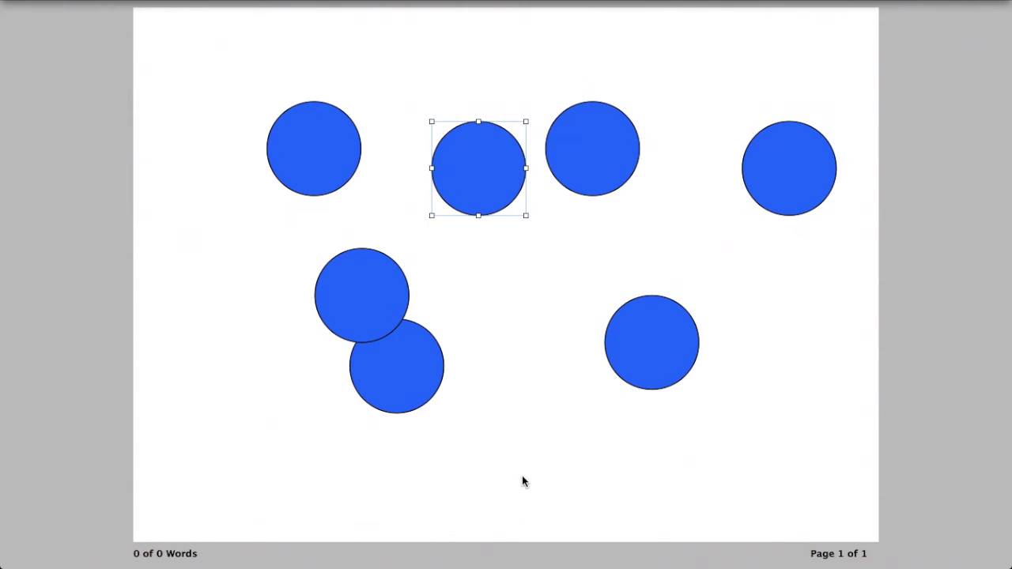
{"action": "key", "text": "super+z"}
{"action": "key", "text": "super+z"}
{"action": "key", "text": "super+z"}
{"action": "key", "text": "super+z"}
{"action": "key", "text": "super+z"}
{"action": "key", "text": "super+z"}
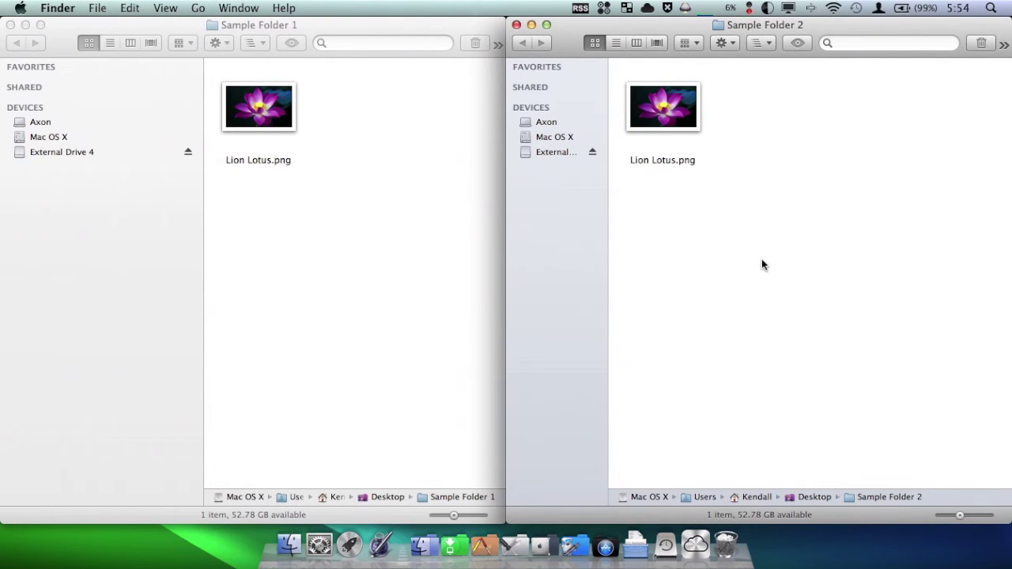
- Hold Option in Finder's File menu to reveal Close All for both folder windows
{"action": "left_click", "coordinate": [317, 346]}
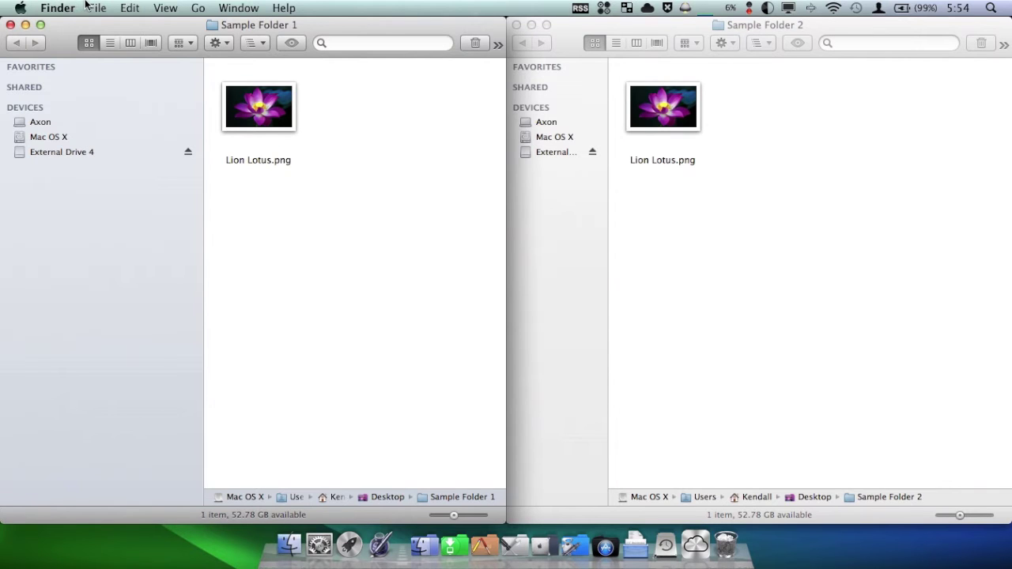
{"action": "left_click", "coordinate": [21, 8]}
{"action": "left_click", "coordinate": [24, 8]}
{"action": "left_click", "coordinate": [111, 7]}
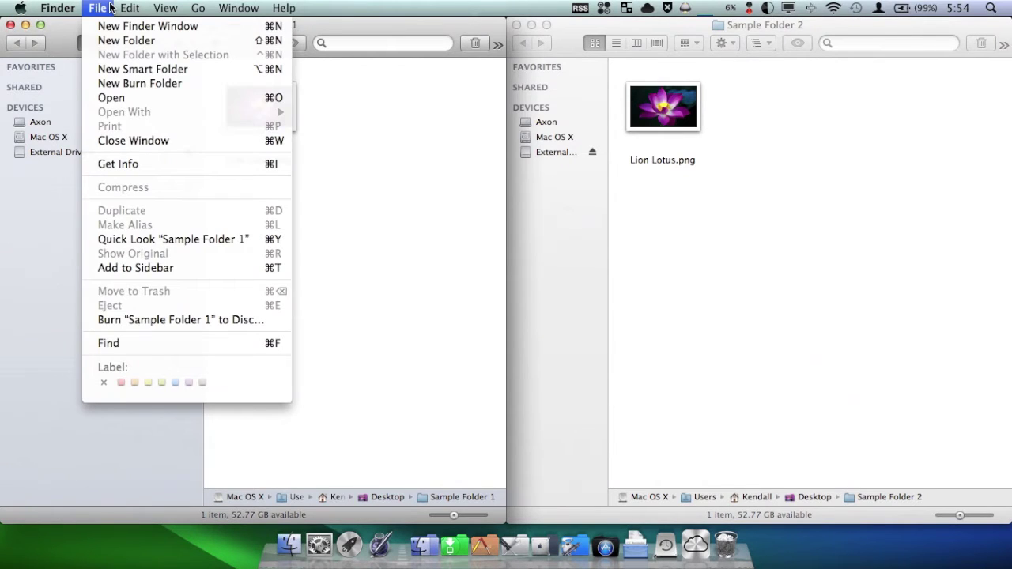
{"action": "key", "text": "alt"}
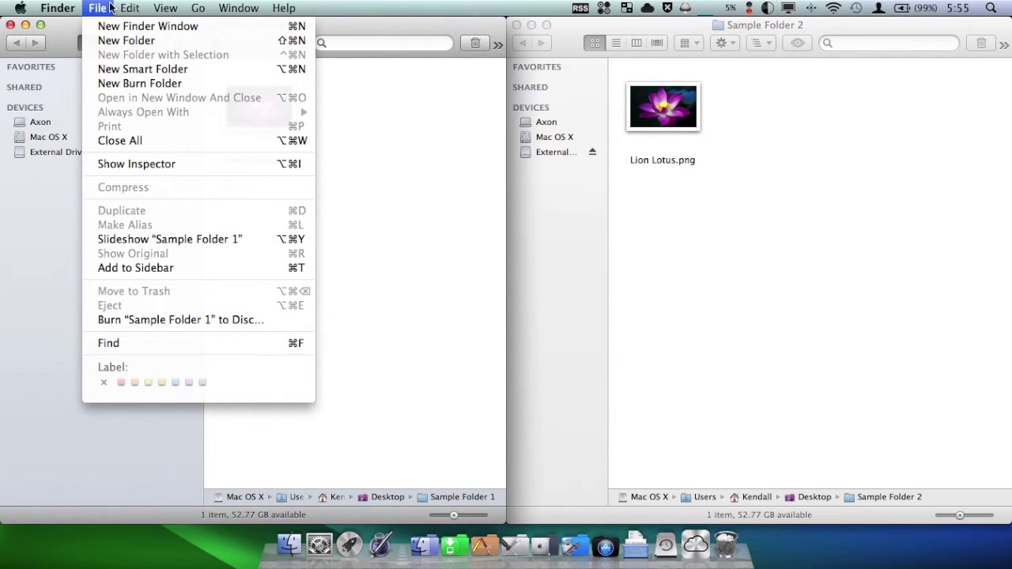
{"action": "key", "text": "alt"}
{"action": "key", "text": "alt"}
{"action": "key", "text": "alt"}
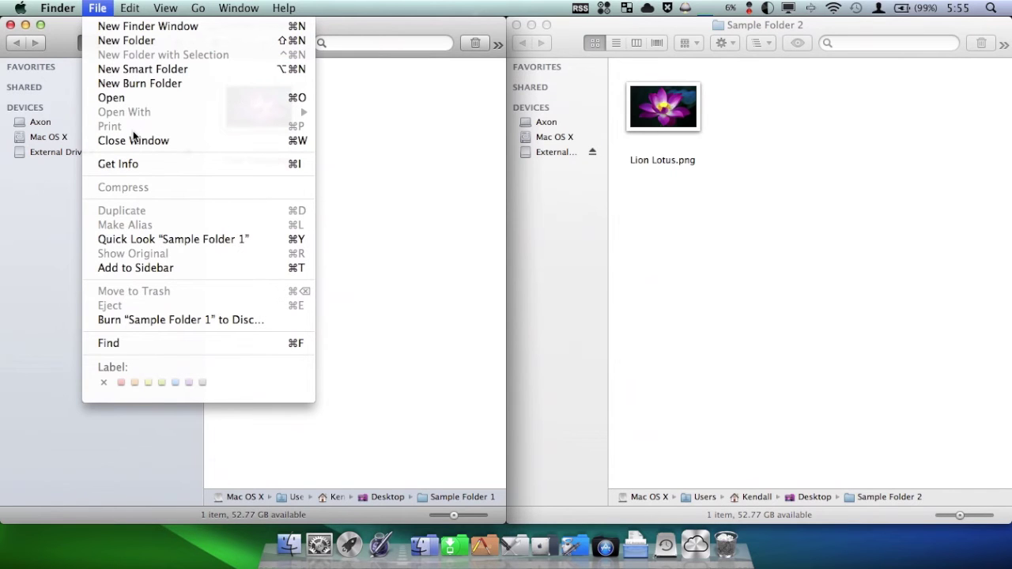
{"action": "key", "text": "alt"}
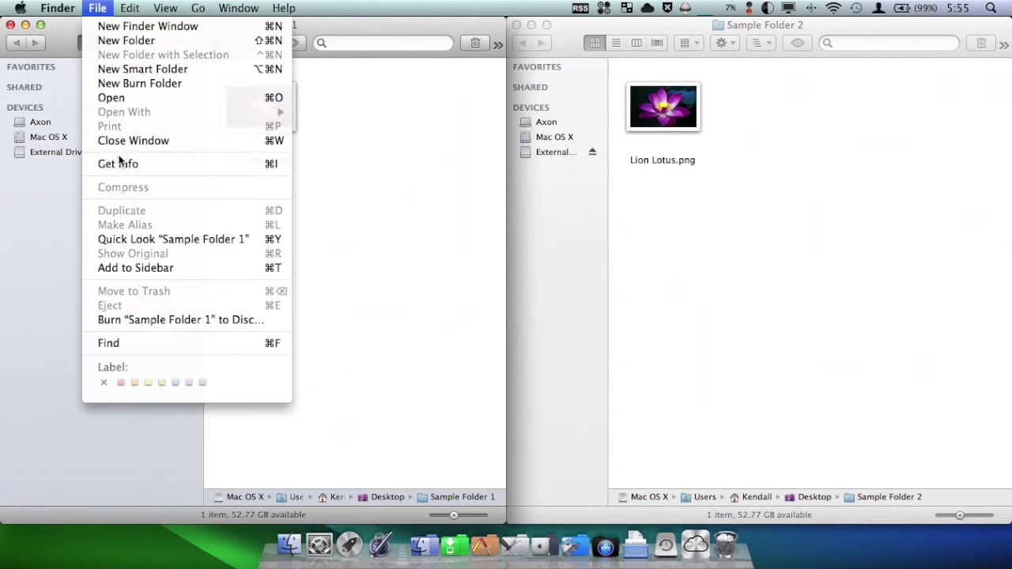
{"action": "key", "text": "alt"}
- Close all Finder windows, then marquee-select and open both sample folders together
{"action": "left_click", "coordinate": [217, 142]}
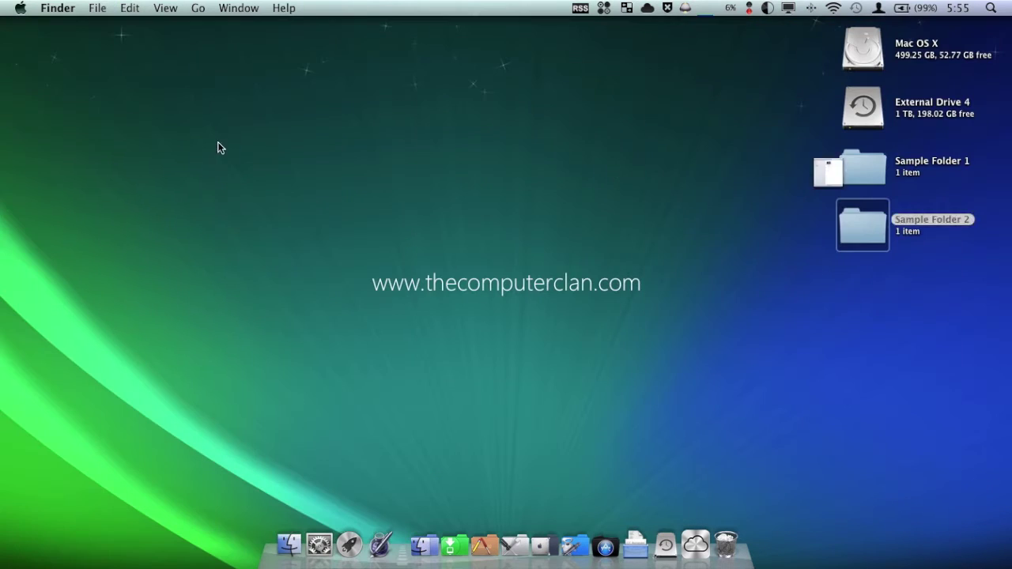
{"action": "left_click_drag", "start_coordinate": [869, 287], "coordinate": [868, 166]}
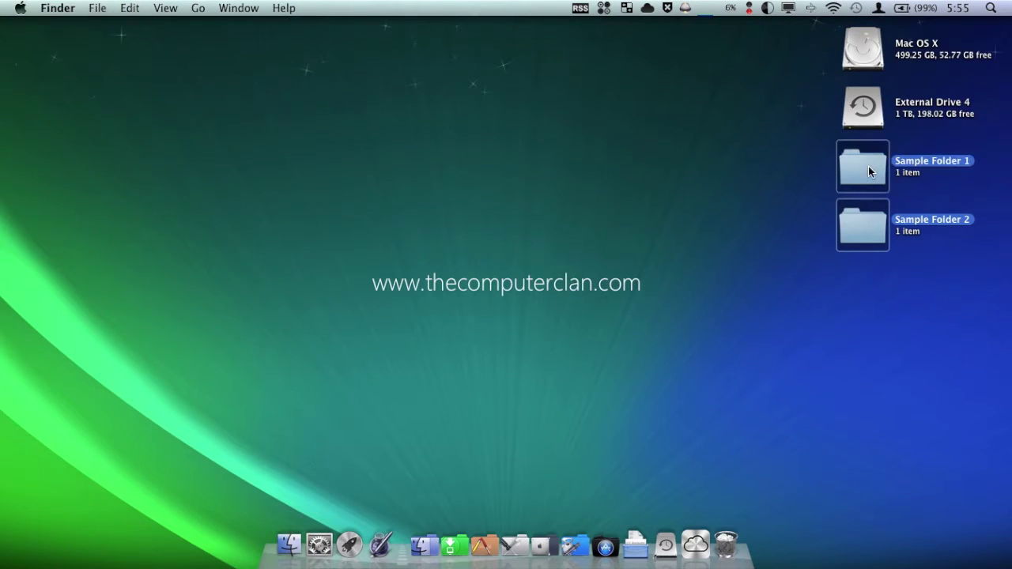
{"action": "double_click", "coordinate": [868, 166]}
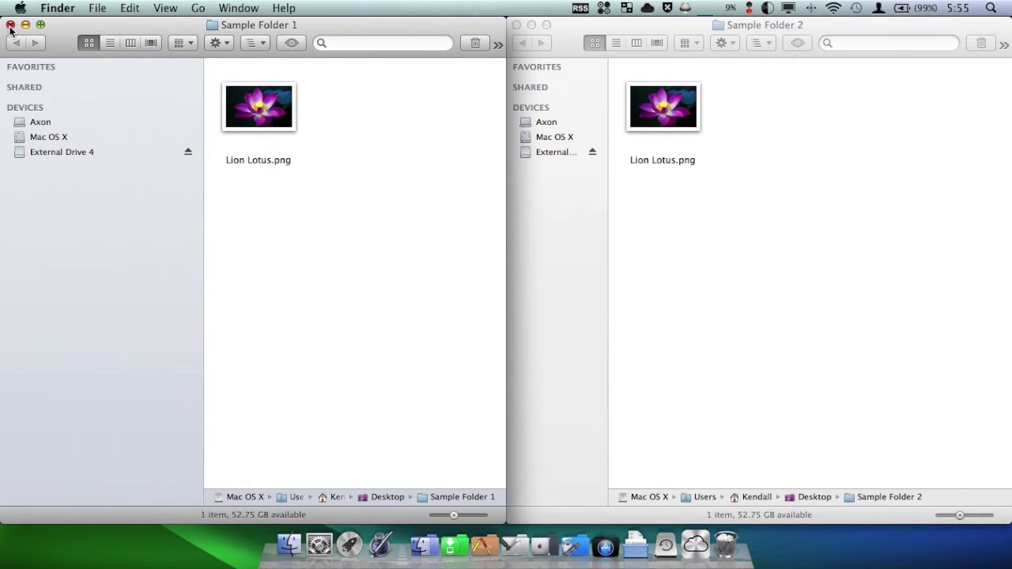
- Option-click a close button to close both folder windows, then reopen both folders
{"action": "key", "text": "alt"}
{"action": "left_click", "coordinate": [10, 25], "text": "alt"}
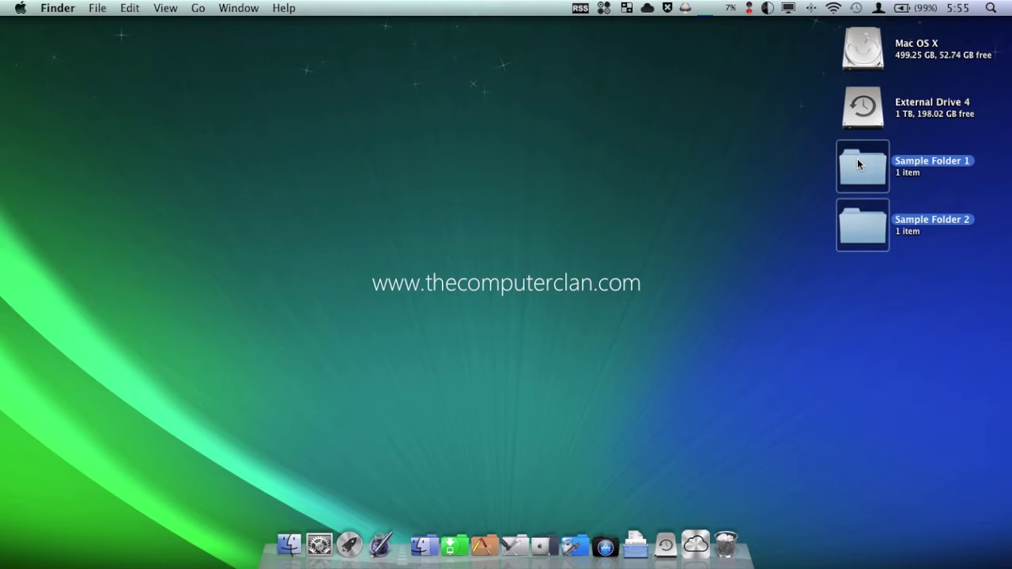
{"action": "double_click", "coordinate": [858, 164]}
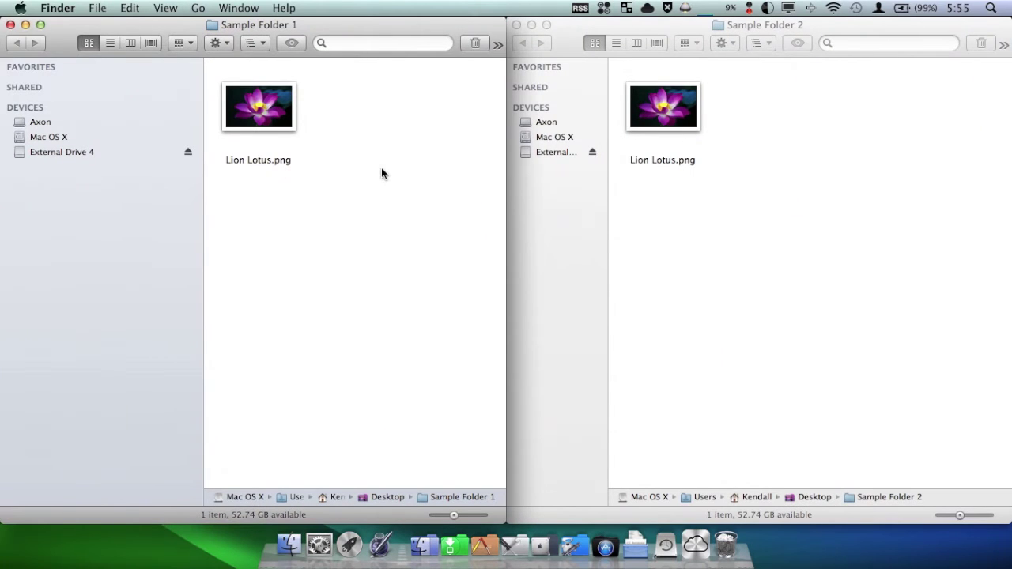
{"action": "left_click", "coordinate": [651, 119]}
- Copy Lion Lotus.png and use Option's Move Item Here in the Edit menu to move it into Sample Folder 2
{"action": "left_click_drag", "start_coordinate": [653, 119], "coordinate": [274, 122]}
{"action": "left_click", "coordinate": [131, 8]}
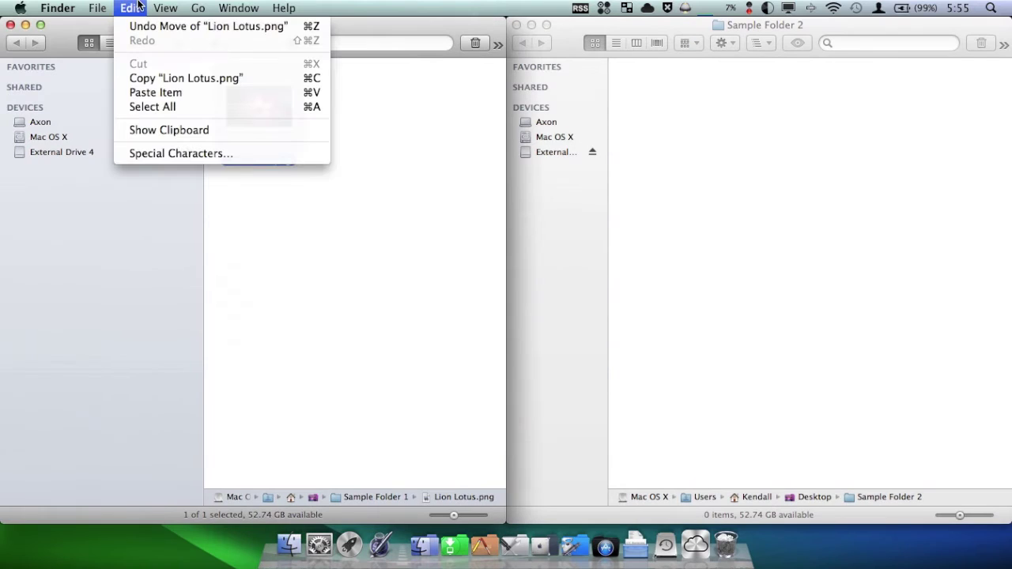
{"action": "left_click", "coordinate": [141, 78]}
{"action": "left_click", "coordinate": [802, 208]}
{"action": "left_click", "coordinate": [130, 8]}
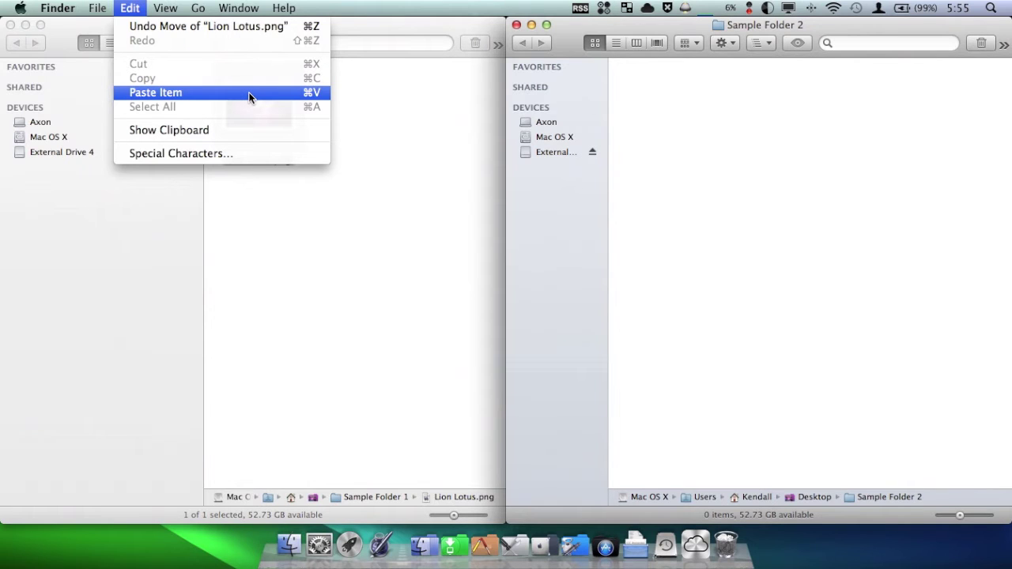
{"action": "key", "text": "alt"}
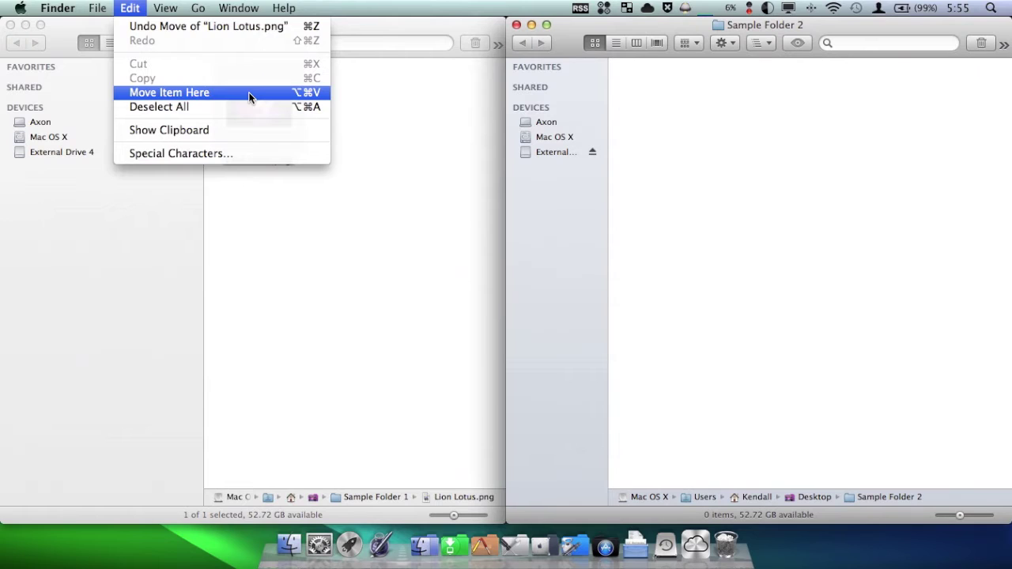
{"action": "left_click", "coordinate": [248, 91]}
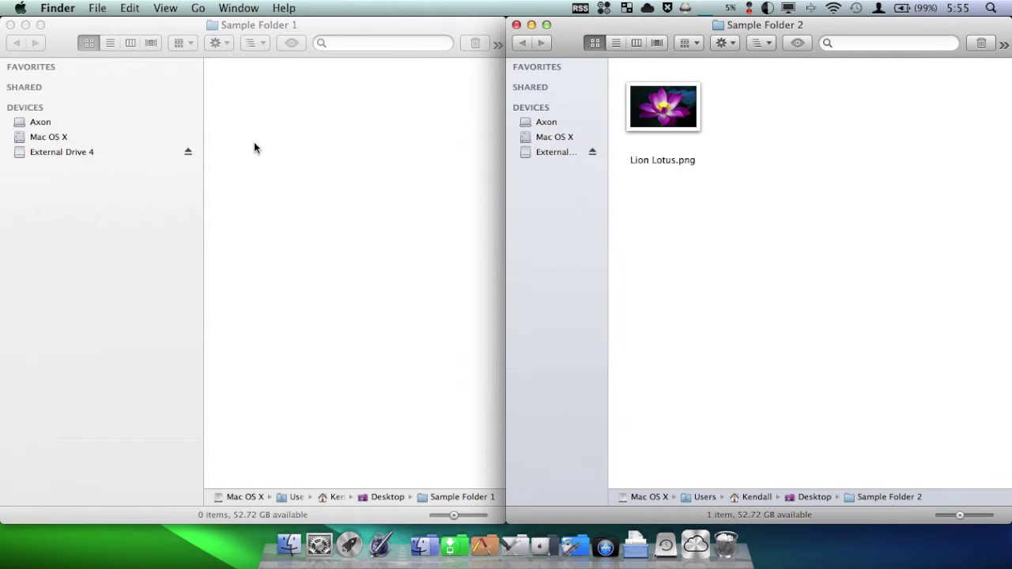
- Move Lion Lotus.png back into Sample Folder 1 via the Option-revealed Move Item Here in its context menu
{"action": "left_click", "coordinate": [130, 8]}
{"action": "key", "text": "alt"}
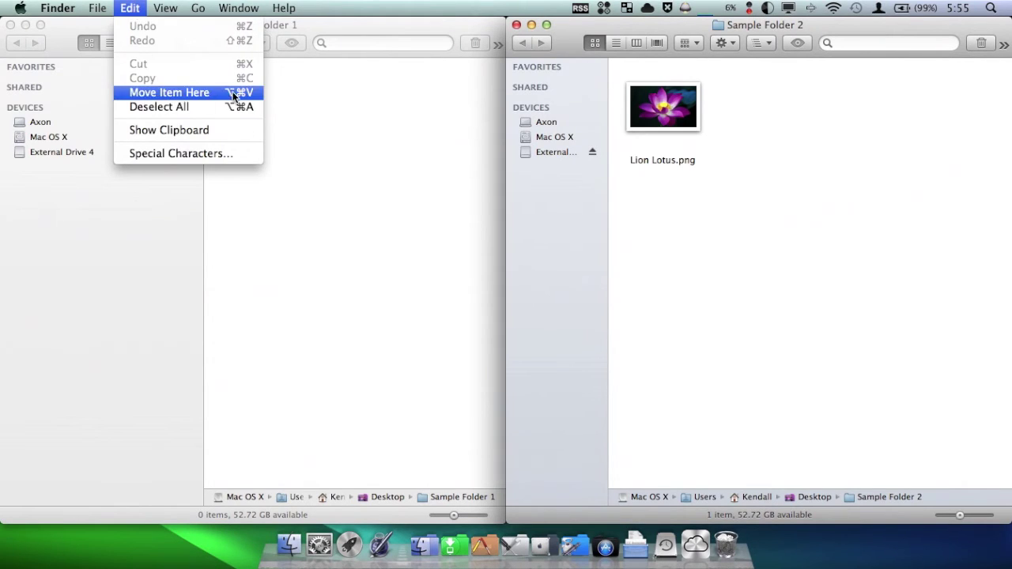
{"action": "key", "text": "alt"}
{"action": "key", "text": "alt"}
{"action": "key", "text": "alt"}
{"action": "key", "text": "alt"}
{"action": "left_click", "coordinate": [361, 174]}
{"action": "right_click", "coordinate": [325, 151]}
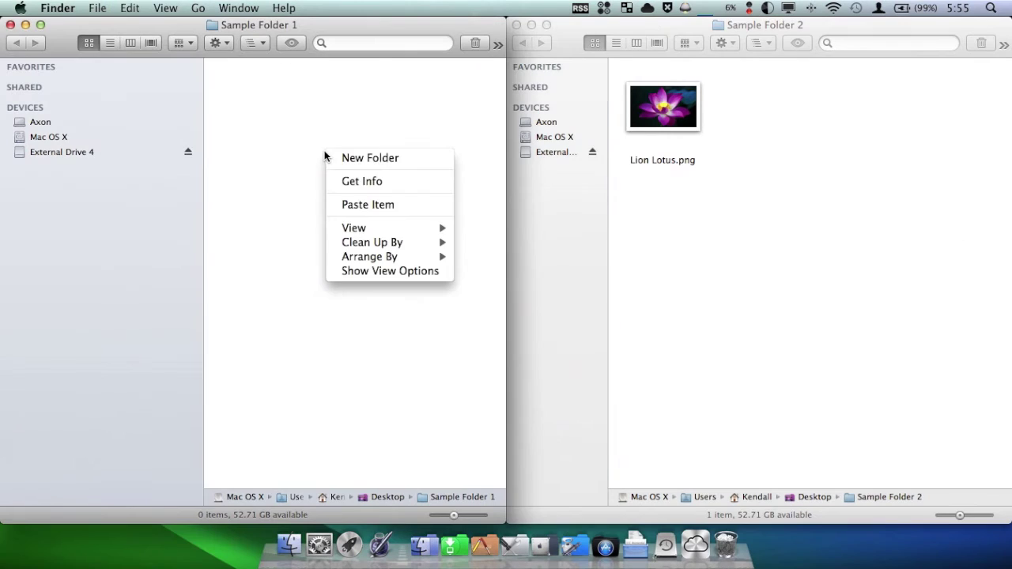
{"action": "key", "text": "alt"}
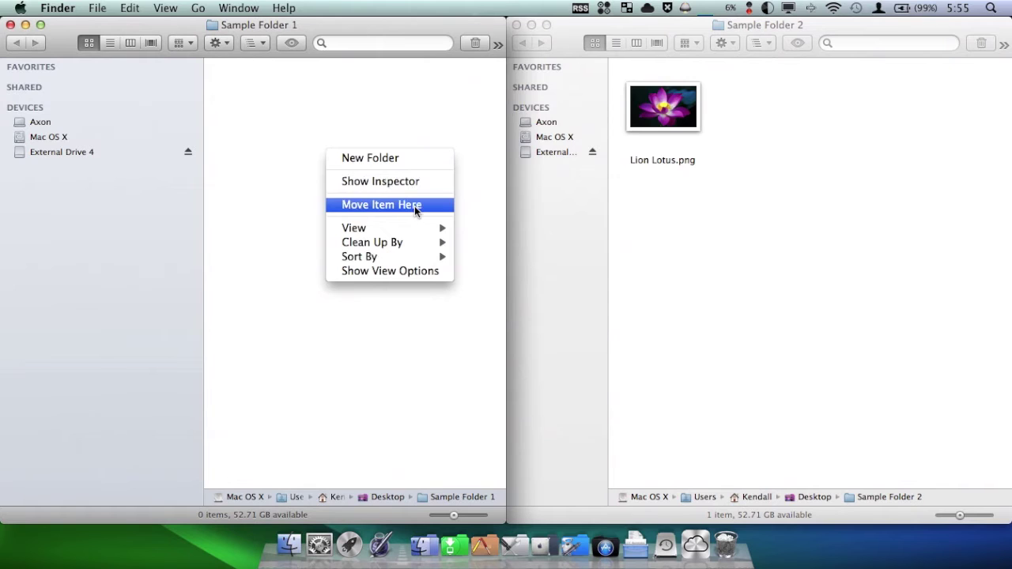
{"action": "left_click", "coordinate": [414, 205], "text": "alt"}
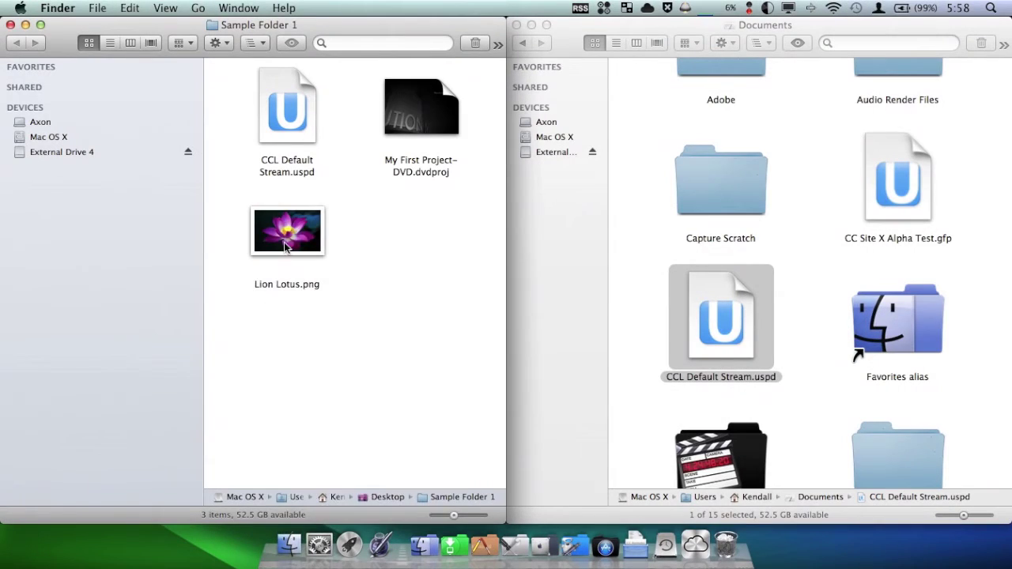
- Open the Get Info window for Lion Lotus.png, look it over, and close it
{"action": "right_click", "coordinate": [286, 247]}
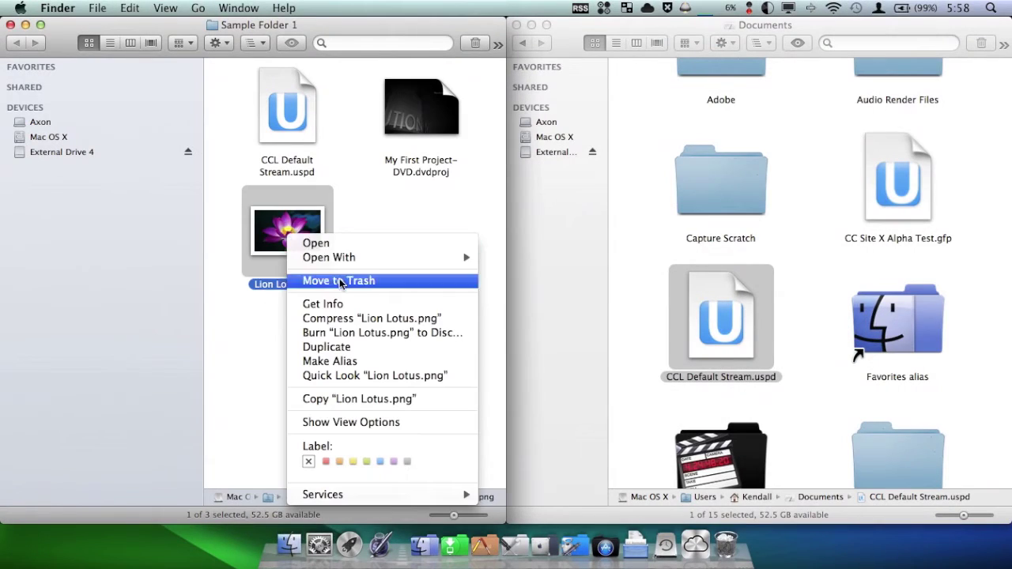
{"action": "left_click", "coordinate": [332, 301]}
{"action": "left_click_drag", "start_coordinate": [85, 27], "coordinate": [632, 19]}
{"action": "scroll", "coordinate": [745, 390], "scroll_direction": "down", "scroll_amount": 6}
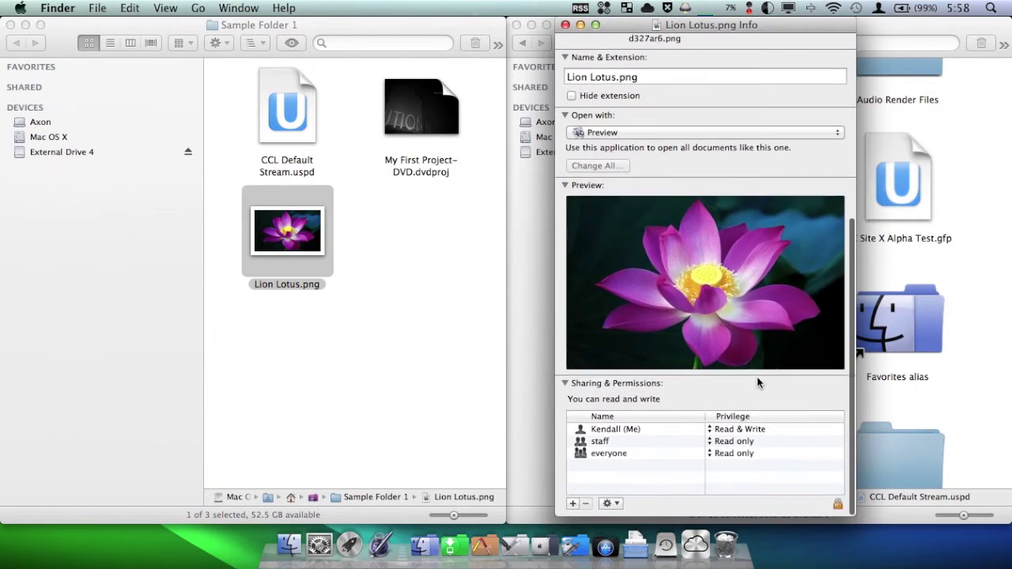
{"action": "scroll", "coordinate": [757, 377], "scroll_direction": "up", "scroll_amount": 8}
{"action": "left_click", "coordinate": [565, 25]}
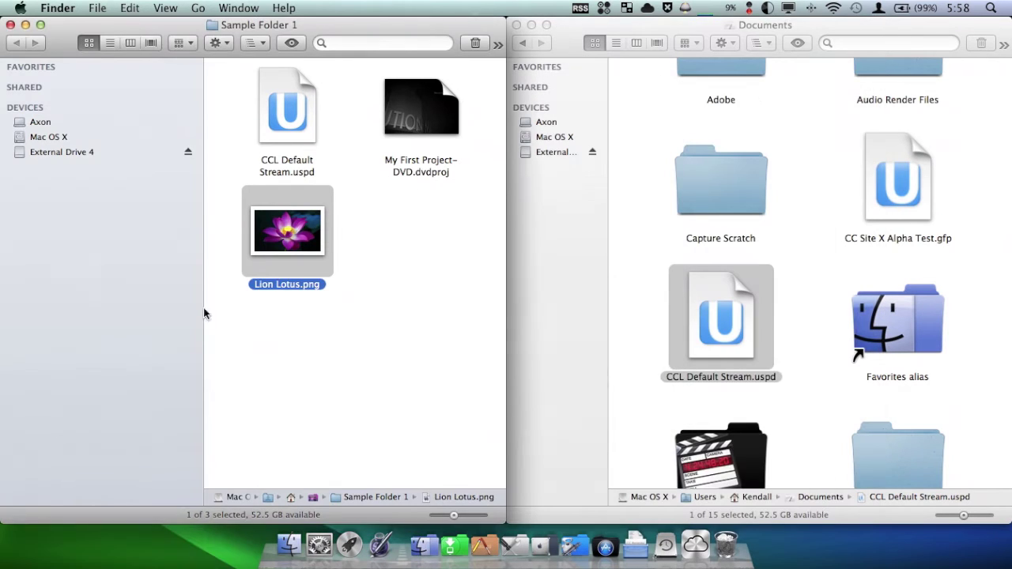
- Open the Show Inspector window for Lion Lotus.png and select other files to see it update
{"action": "right_click", "coordinate": [284, 215]}
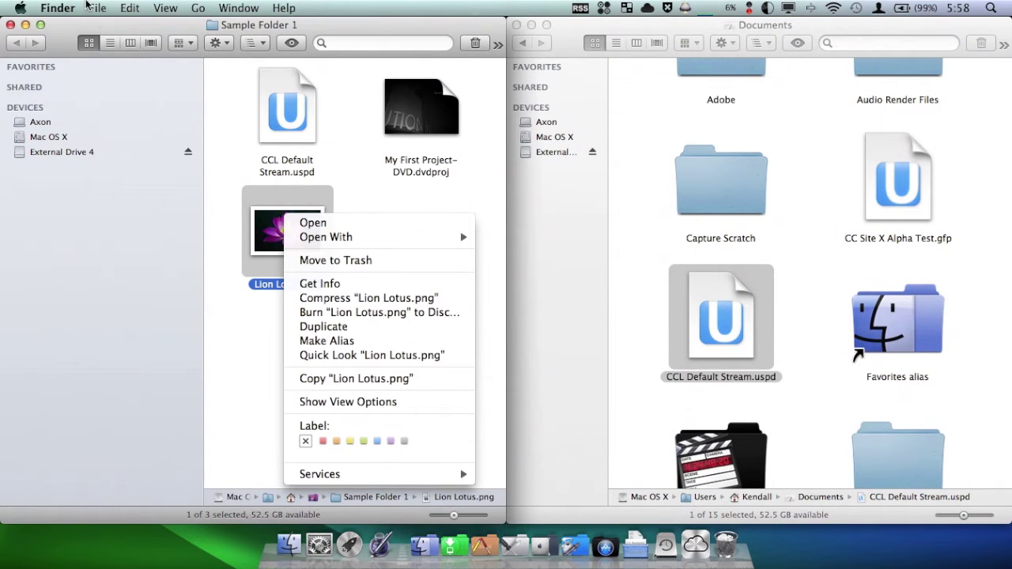
{"action": "key", "text": "alt"}
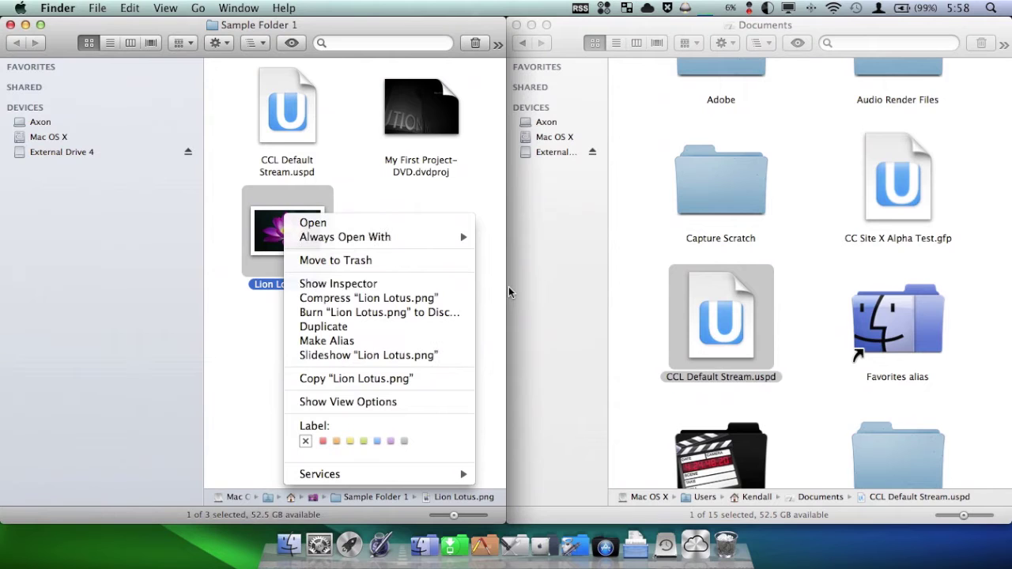
{"action": "left_click", "coordinate": [387, 283]}
{"action": "left_click_drag", "start_coordinate": [189, 28], "coordinate": [746, 22]}
{"action": "scroll", "coordinate": [789, 343], "scroll_direction": "down", "scroll_amount": 10}
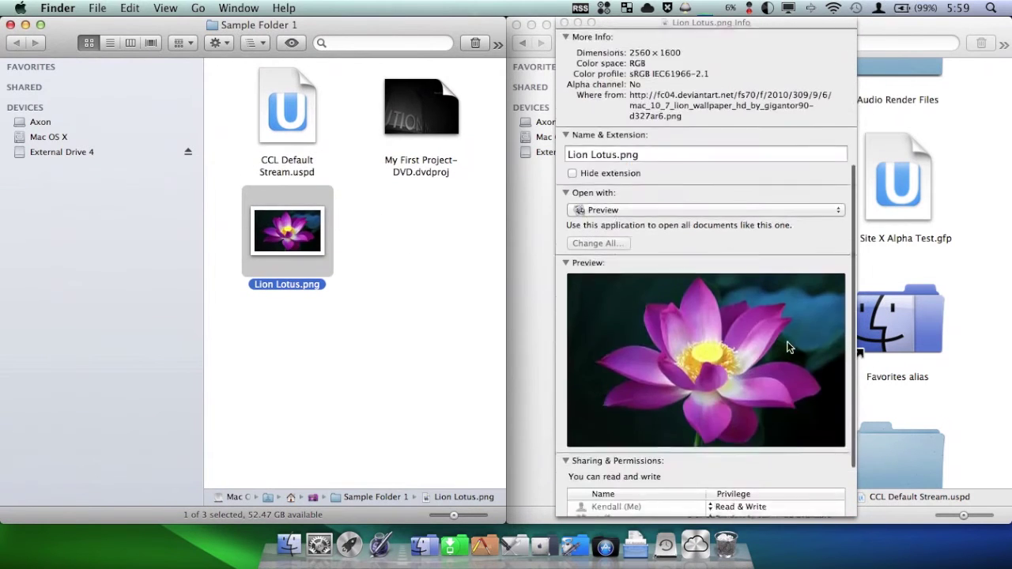
{"action": "scroll", "coordinate": [786, 346], "scroll_direction": "up", "scroll_amount": 10}
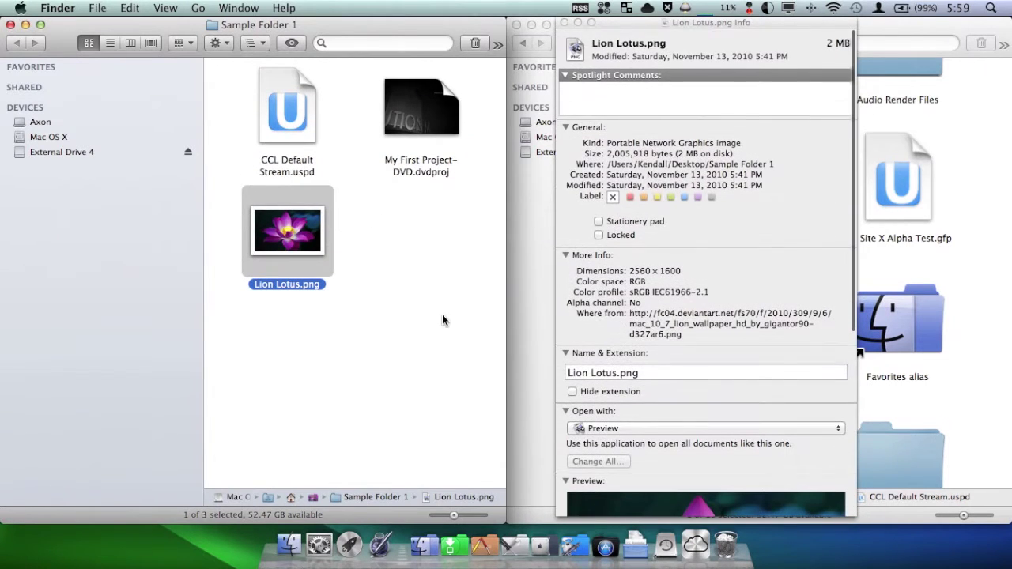
{"action": "left_click", "coordinate": [411, 88]}
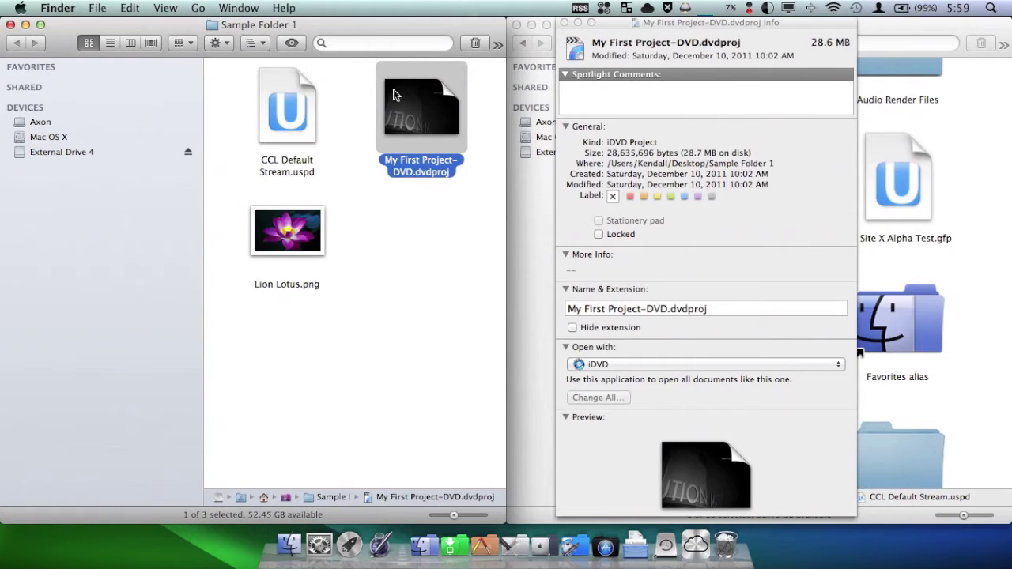
{"action": "left_click", "coordinate": [298, 118]}
{"action": "left_click", "coordinate": [298, 220]}
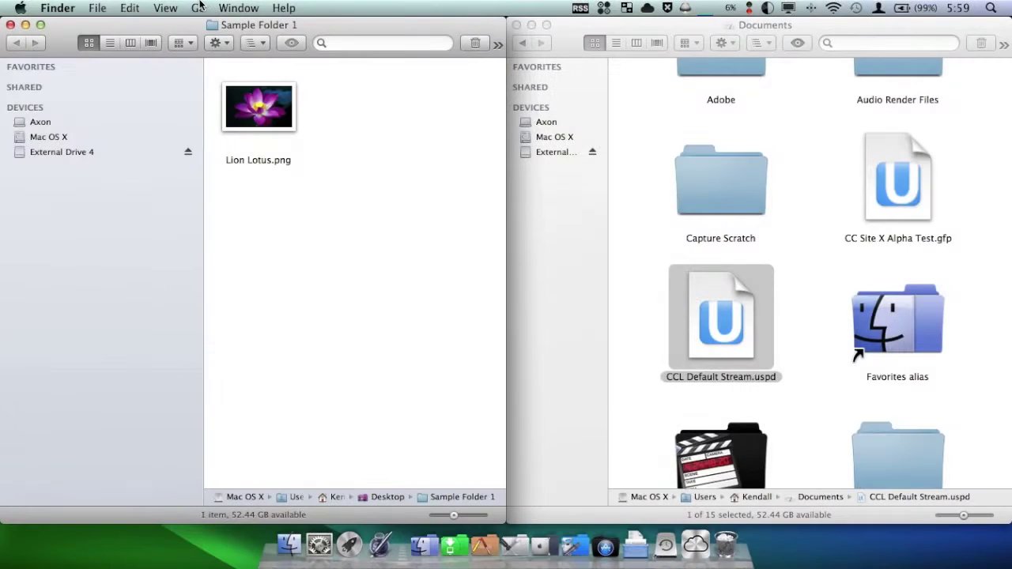
- Open the hidden user Library folder from the Option-modified Go menu and scroll through it
{"action": "left_click", "coordinate": [197, 8]}
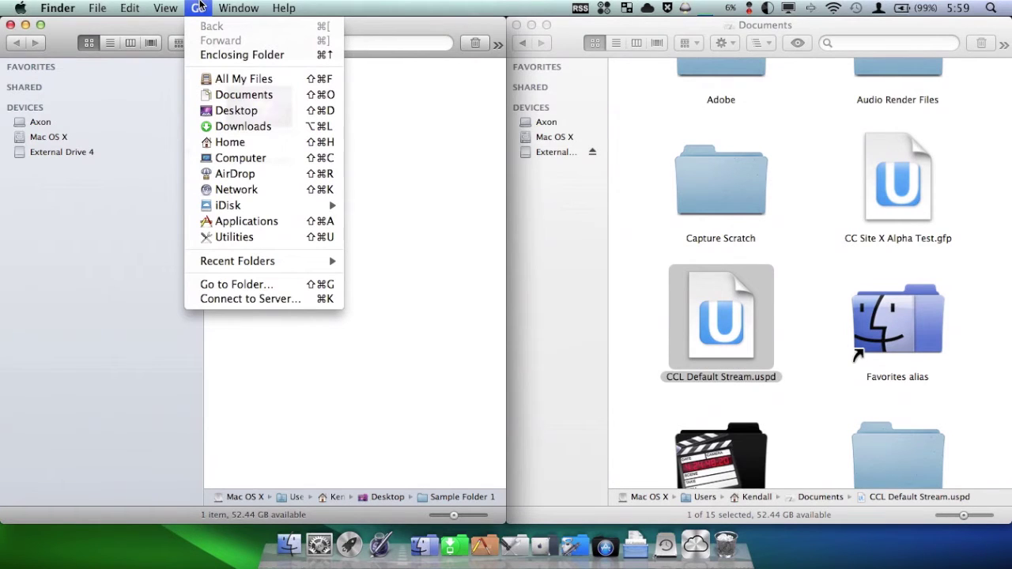
{"action": "key", "text": "alt"}
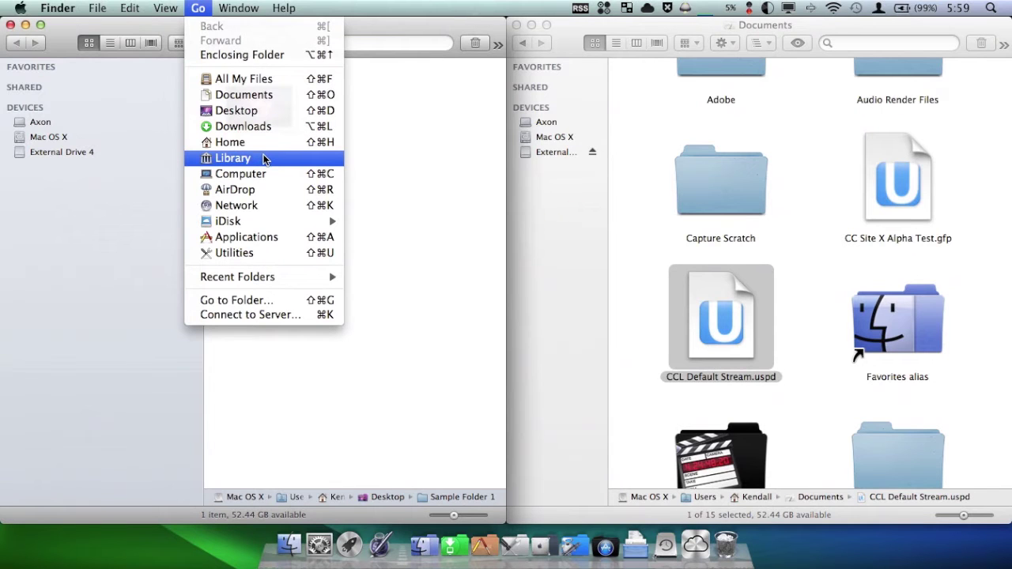
{"action": "left_click", "coordinate": [287, 166]}
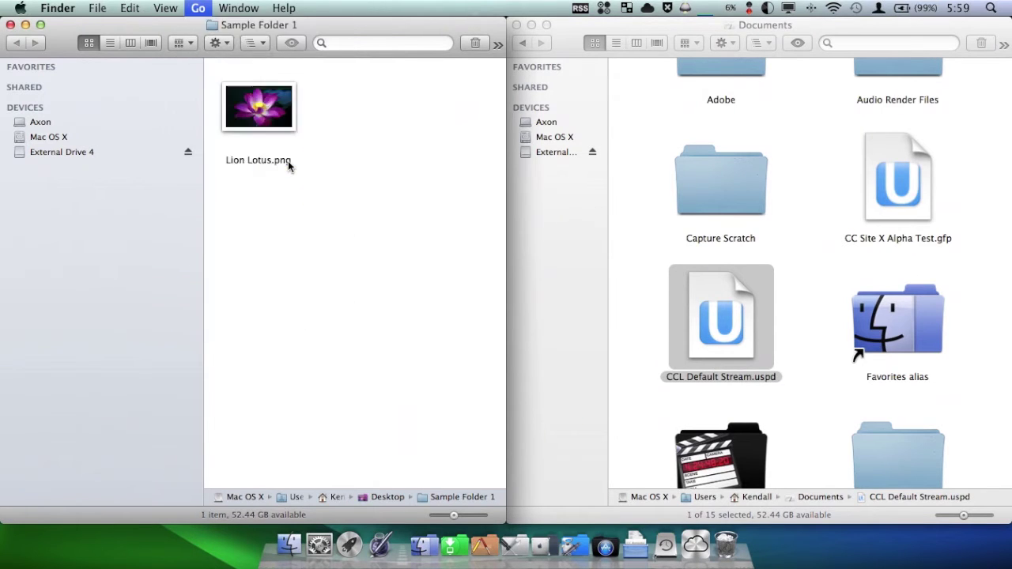
{"action": "scroll", "coordinate": [355, 225], "scroll_direction": "down", "scroll_amount": 10}
{"action": "scroll", "coordinate": [356, 229], "scroll_direction": "down", "scroll_amount": 15}
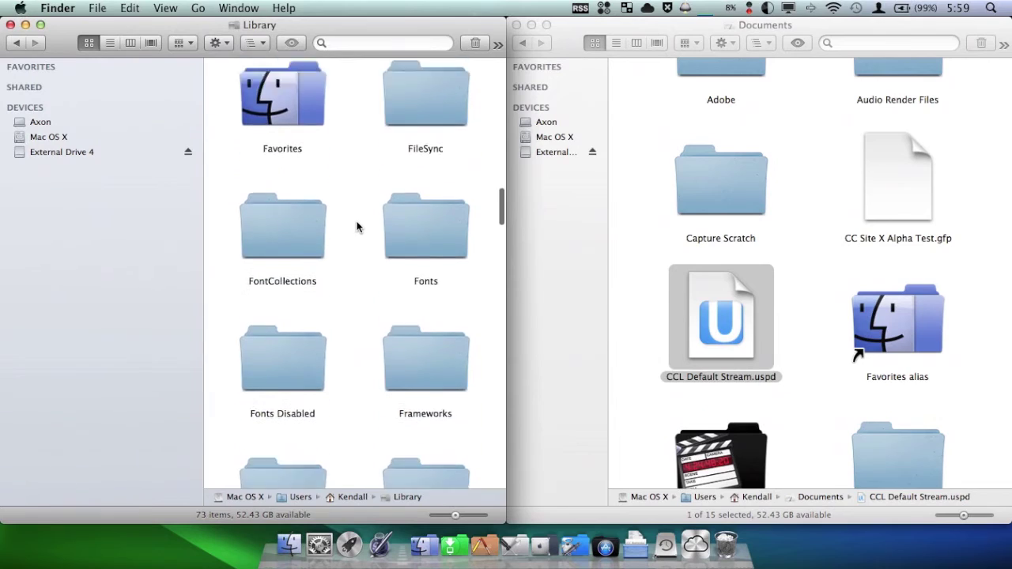
{"action": "scroll", "coordinate": [356, 228], "scroll_direction": "down", "scroll_amount": 4}
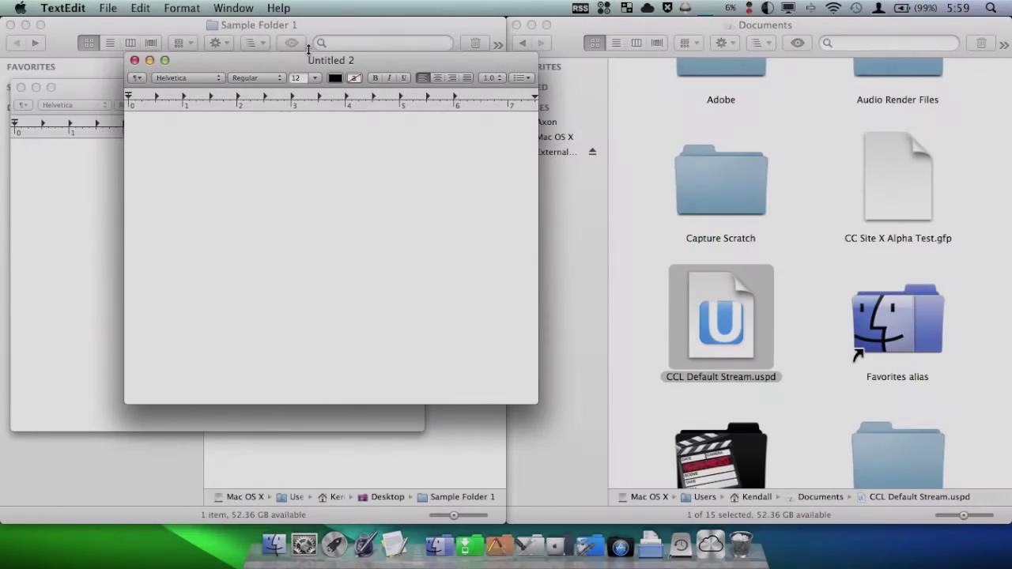
- Reposition the Untitled 2 and Untitled TextEdit windows on screen
{"action": "left_click_drag", "start_coordinate": [312, 55], "coordinate": [742, 58]}
{"action": "left_click", "coordinate": [274, 92]}
{"action": "left_click_drag", "start_coordinate": [274, 92], "coordinate": [305, 160]}
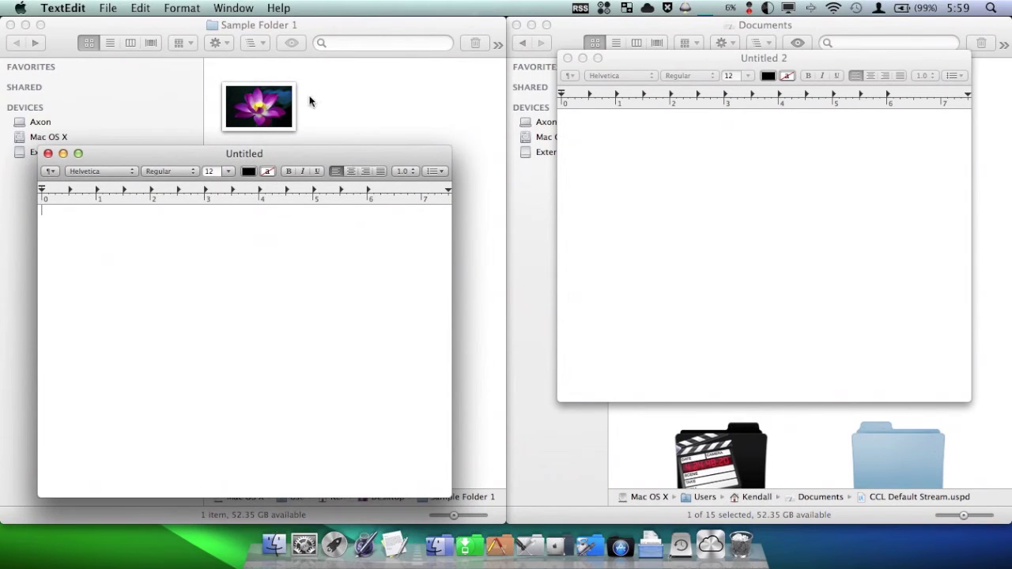
- Cascade both TextEdit windows using the Option-revealed Arrange in Front command
{"action": "left_click", "coordinate": [227, 6]}
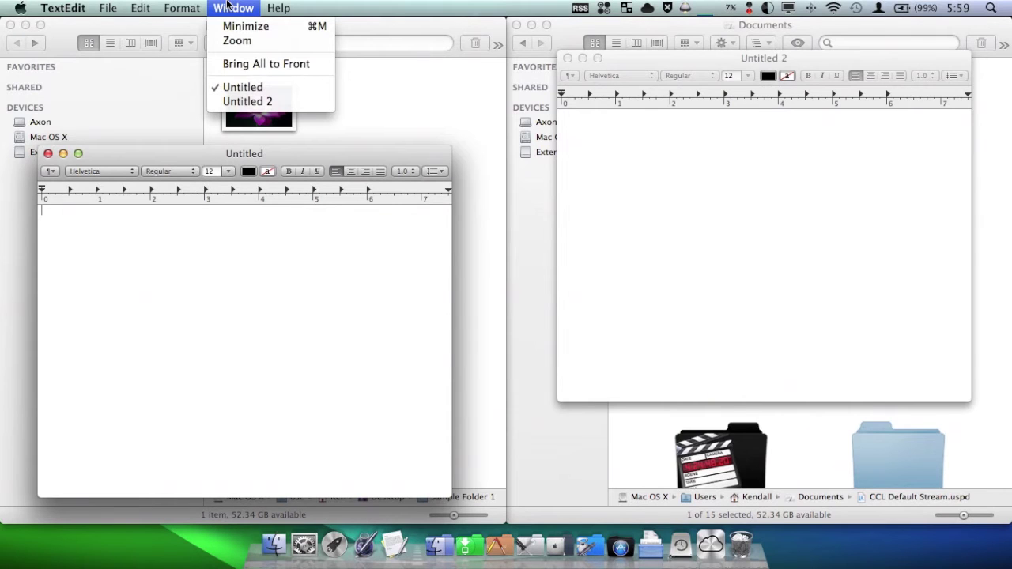
{"action": "key", "text": "alt"}
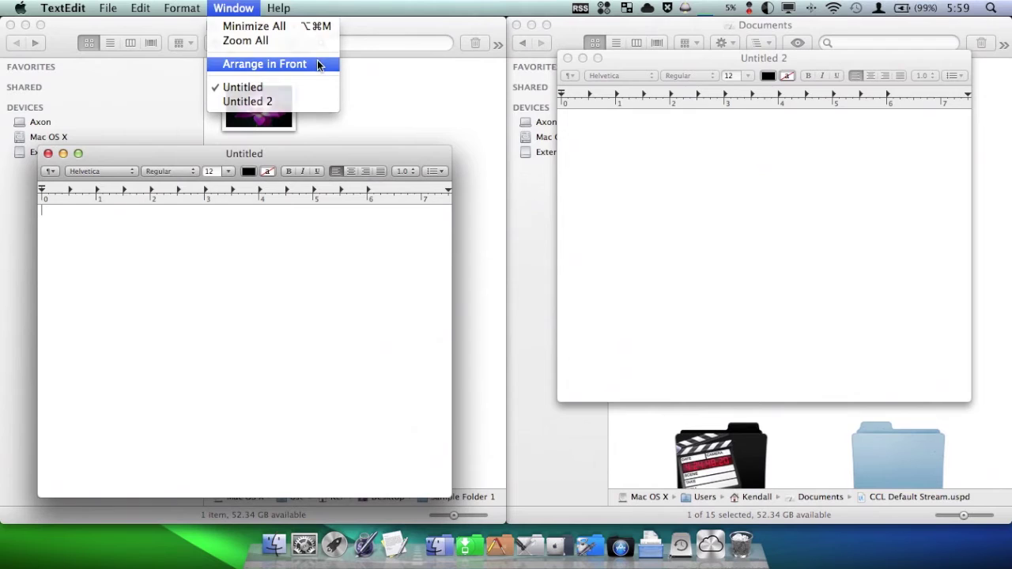
{"action": "left_click", "coordinate": [264, 65]}
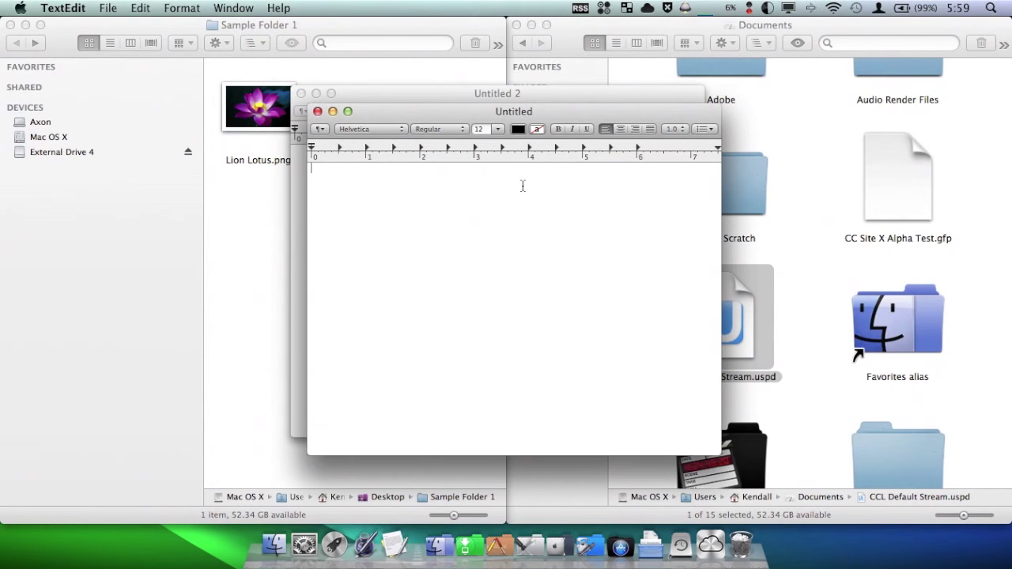
- Option-click the minimize button to minimize Untitled and Untitled 2 together
{"action": "left_click", "coordinate": [235, 7]}
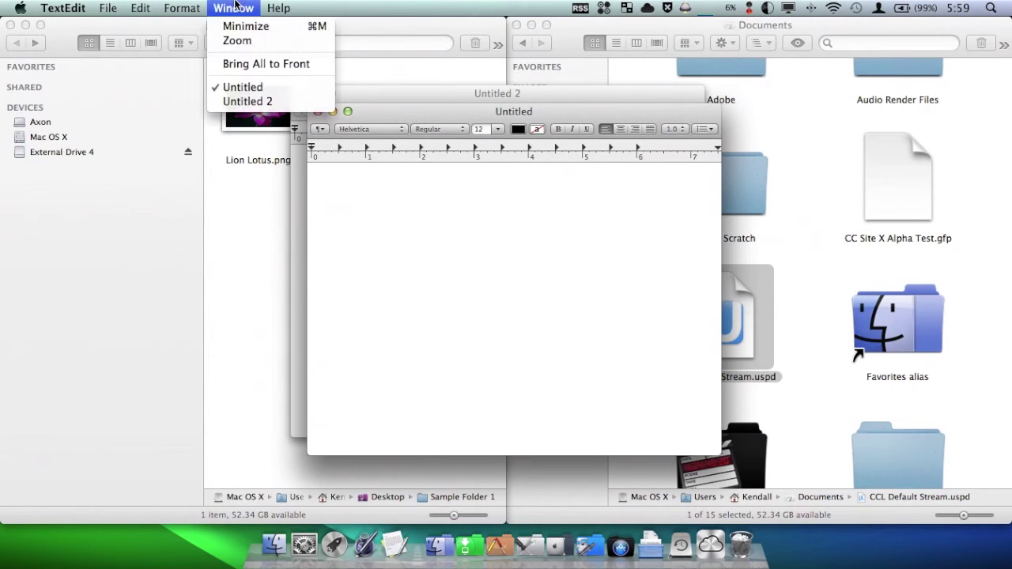
{"action": "left_click", "coordinate": [373, 177]}
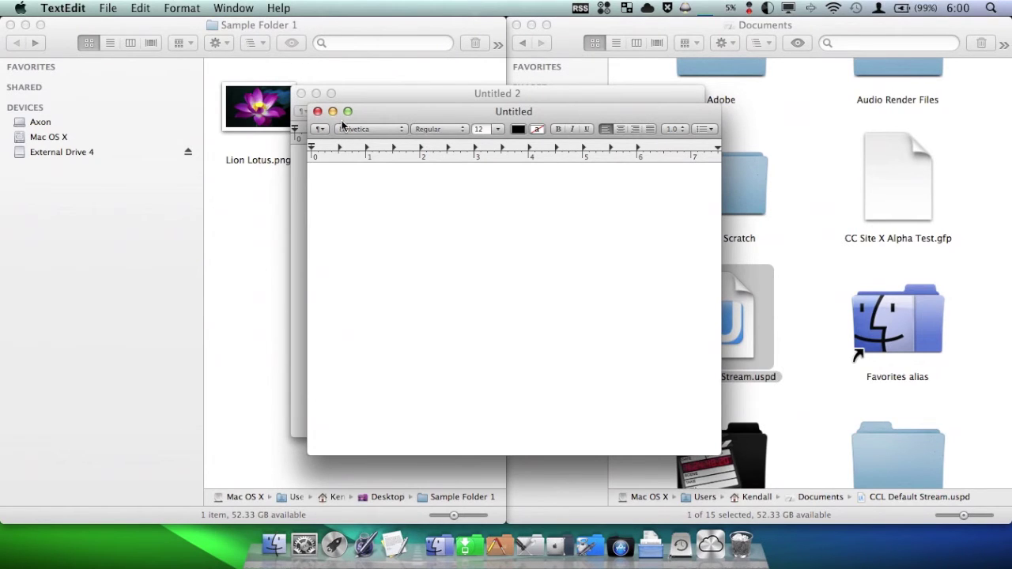
{"action": "left_click", "coordinate": [333, 111], "text": "alt"}
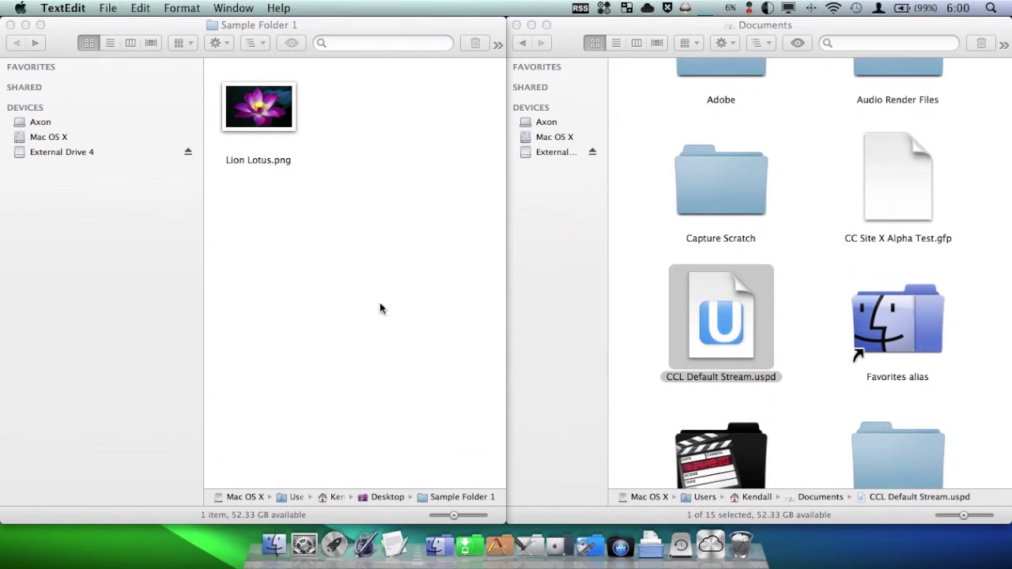
- Look over TextEdit's Dock menu and the Option-modified Window menu without choosing anything
{"action": "right_click", "coordinate": [400, 557]}
{"action": "left_click", "coordinate": [399, 558]}
{"action": "left_click", "coordinate": [233, 7]}
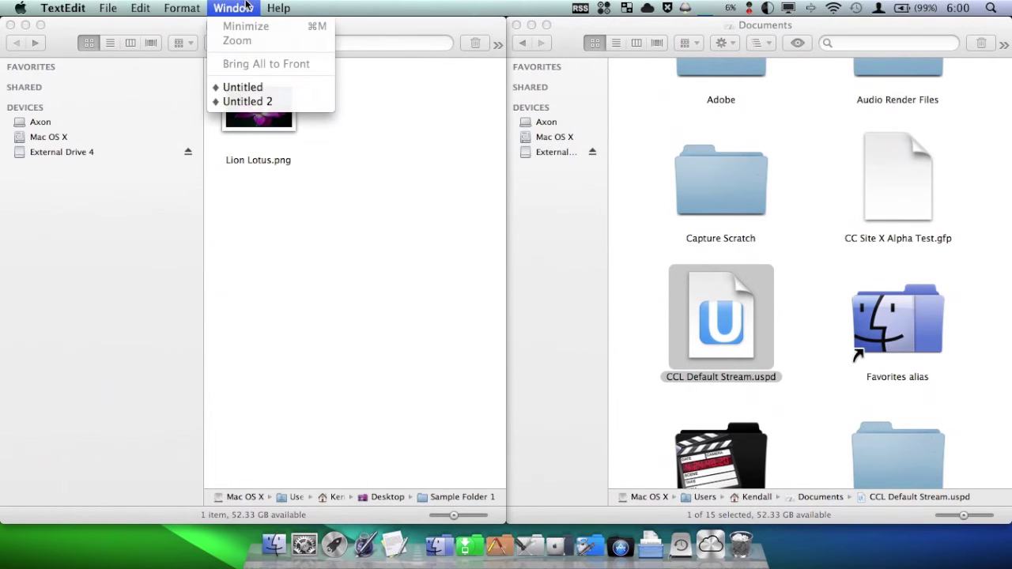
{"action": "key", "text": "alt"}
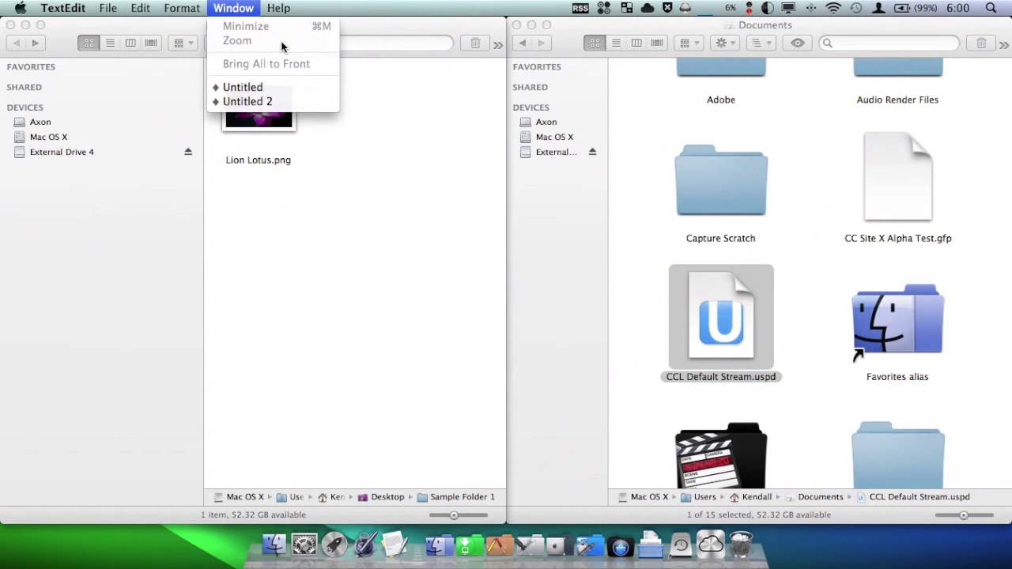
{"action": "key", "text": "Escape"}
- Restore Untitled 2 and Untitled from the TextEdit Dock menu, then close both windows
{"action": "right_click", "coordinate": [395, 546]}
{"action": "left_click", "coordinate": [415, 406]}
{"action": "right_click", "coordinate": [396, 546]}
{"action": "left_click", "coordinate": [412, 390]}
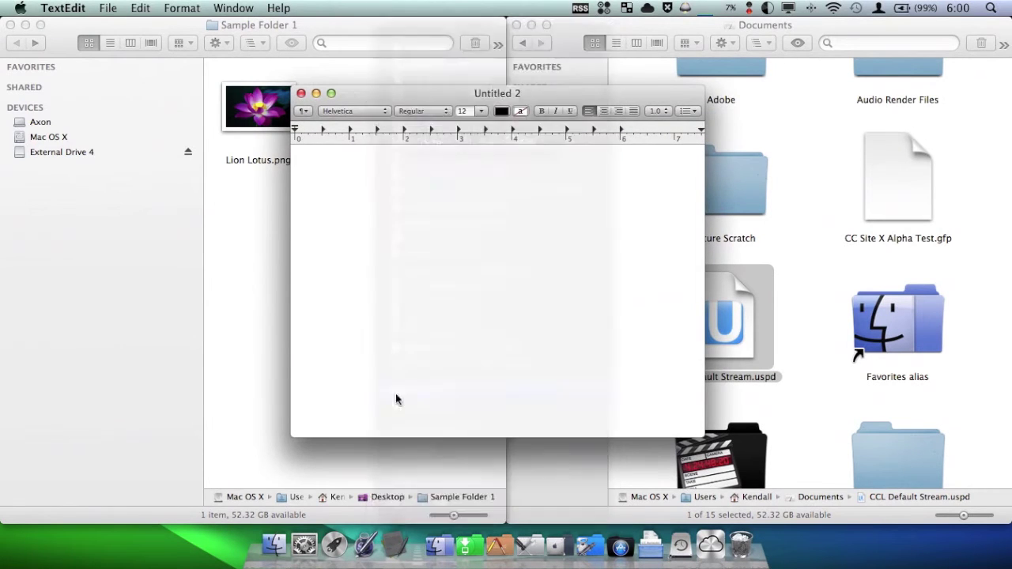
{"action": "left_click", "coordinate": [316, 111]}
{"action": "left_click", "coordinate": [301, 95]}
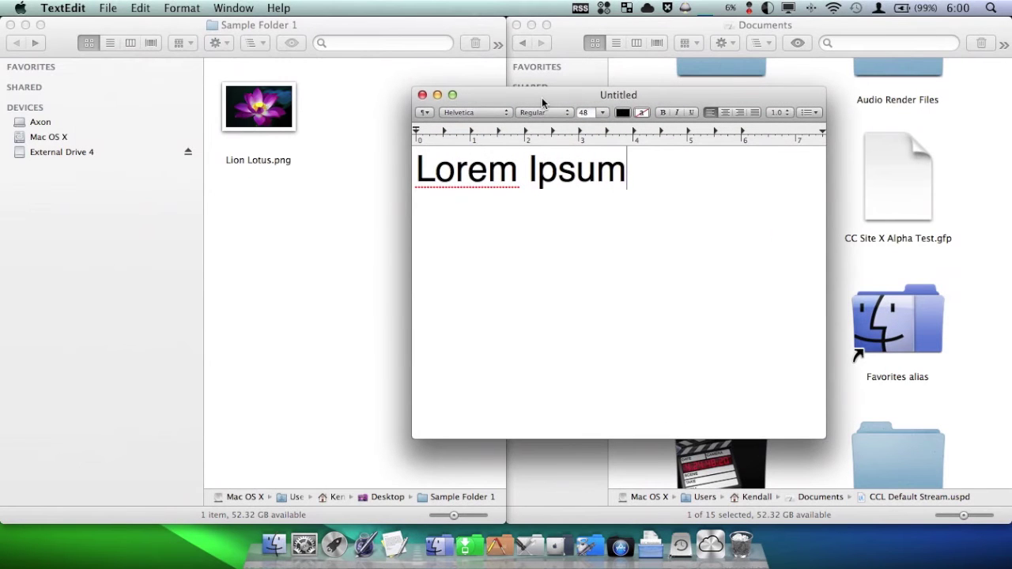
- Option-close all Finder windows at once and move the Lorem Ipsum TextEdit window higher up
{"action": "left_click", "coordinate": [11, 25], "text": "alt"}
{"action": "left_click_drag", "start_coordinate": [675, 96], "coordinate": [555, 144]}
{"action": "left_click", "coordinate": [584, 44]}
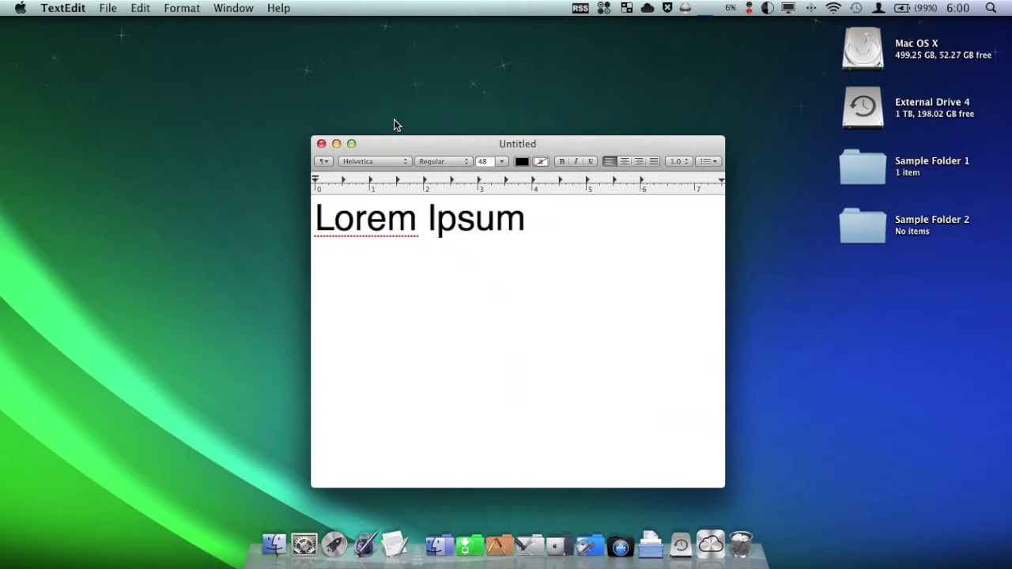
{"action": "left_click_drag", "start_coordinate": [384, 147], "coordinate": [371, 105]}
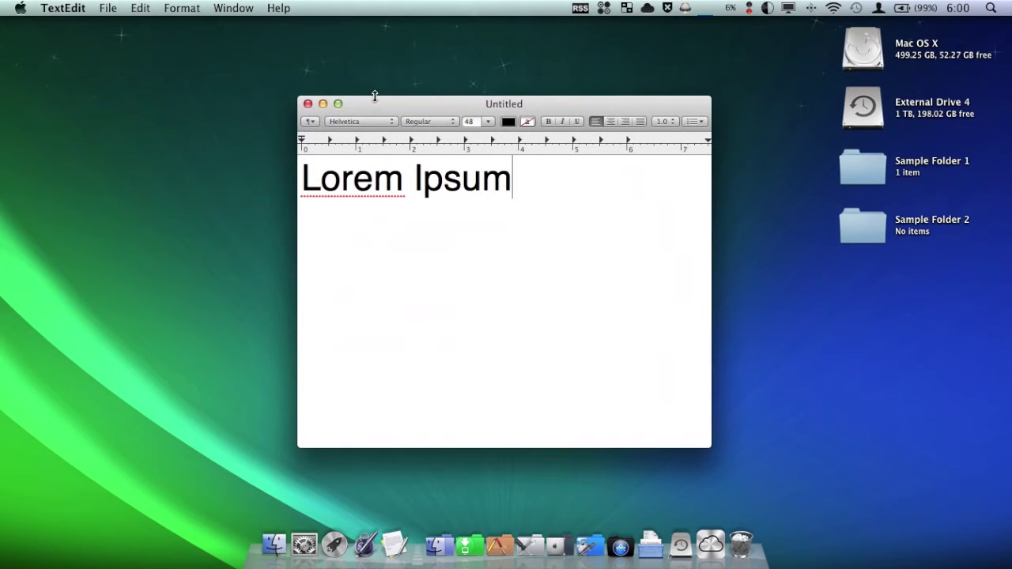
{"action": "left_click", "coordinate": [70, 6]}
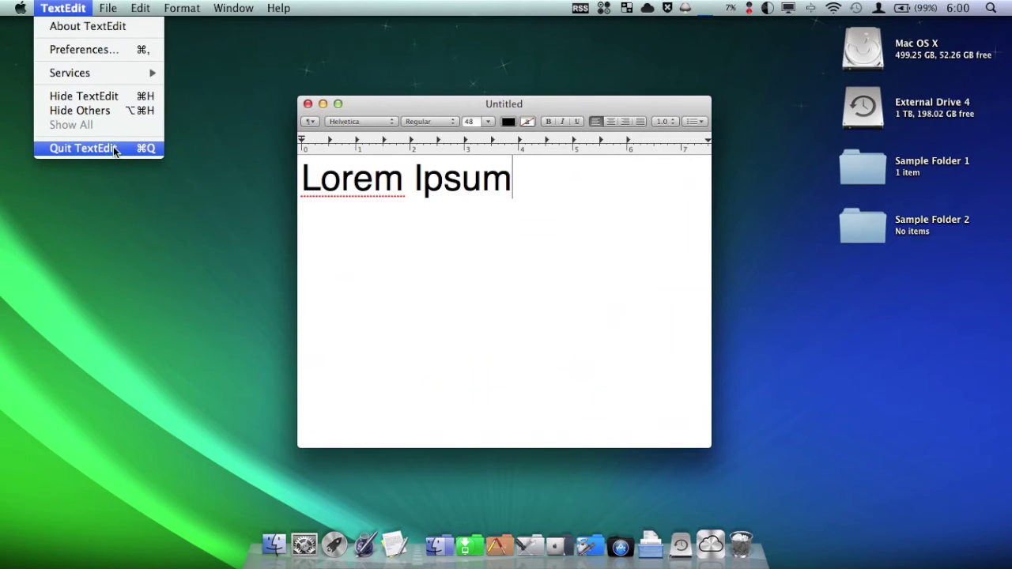
- Quit TextEdit with Option's Quit and Keep Windows, then bring up Launchpad
{"action": "key", "text": "alt"}
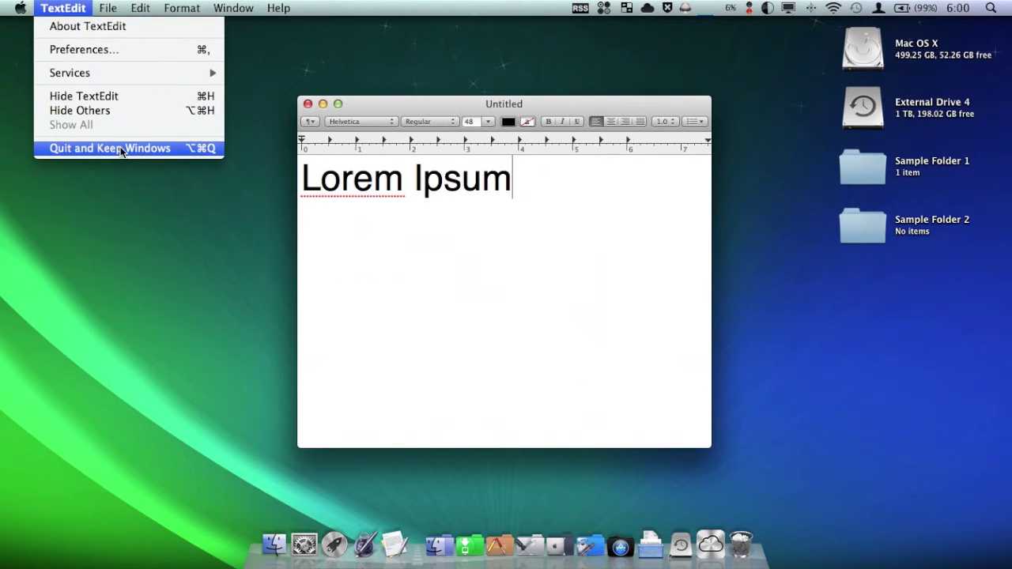
{"action": "left_click", "coordinate": [196, 149]}
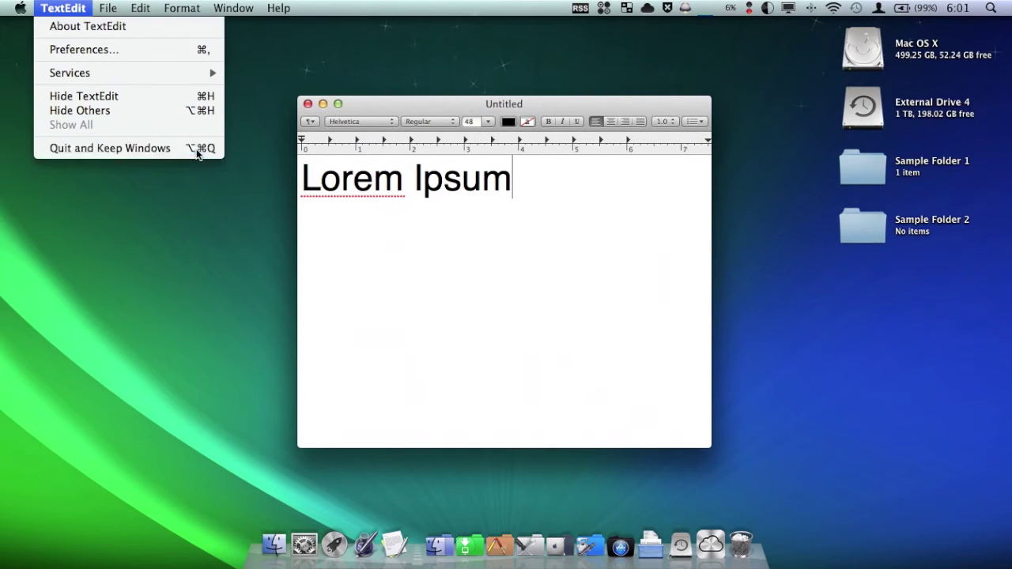
{"action": "left_click", "coordinate": [351, 544]}
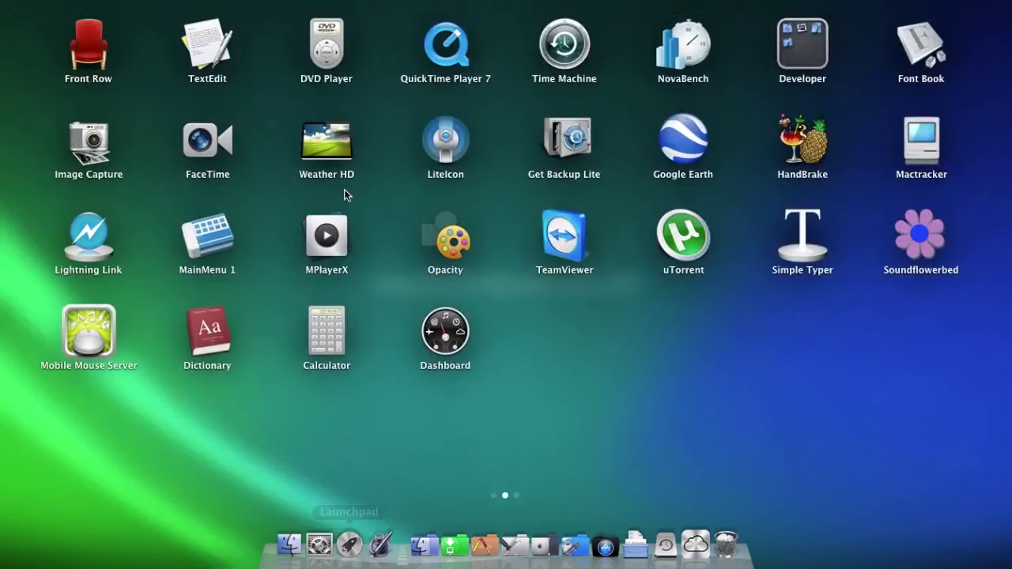
- Relaunch TextEdit to restore Lorem Ipsum, then Option-drag its edge and corner to resize symmetrically
{"action": "left_click", "coordinate": [194, 37]}
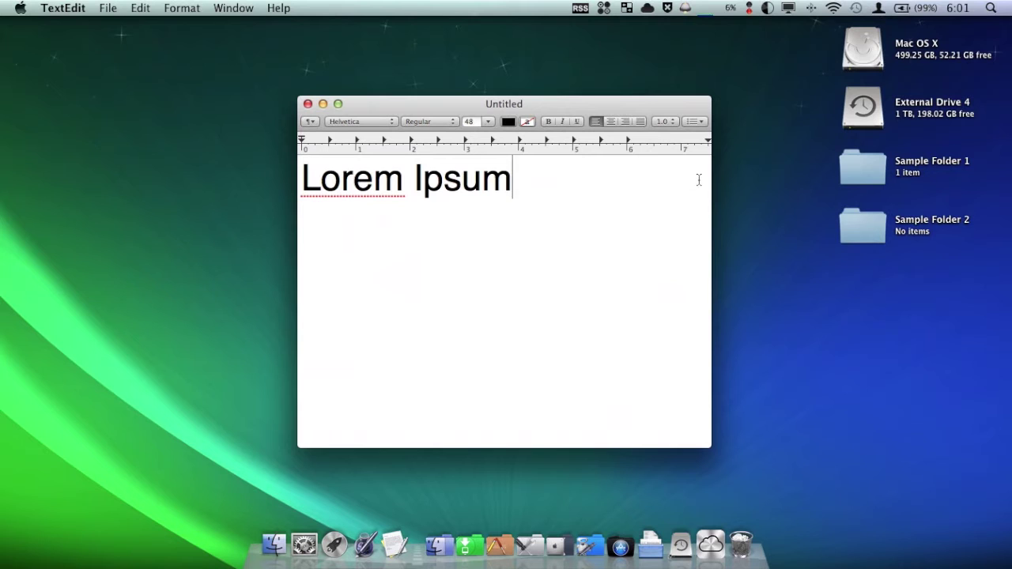
{"action": "left_click_drag", "start_coordinate": [714, 179], "coordinate": [749, 189]}
{"action": "left_click_drag", "start_coordinate": [749, 447], "coordinate": [689, 398]}
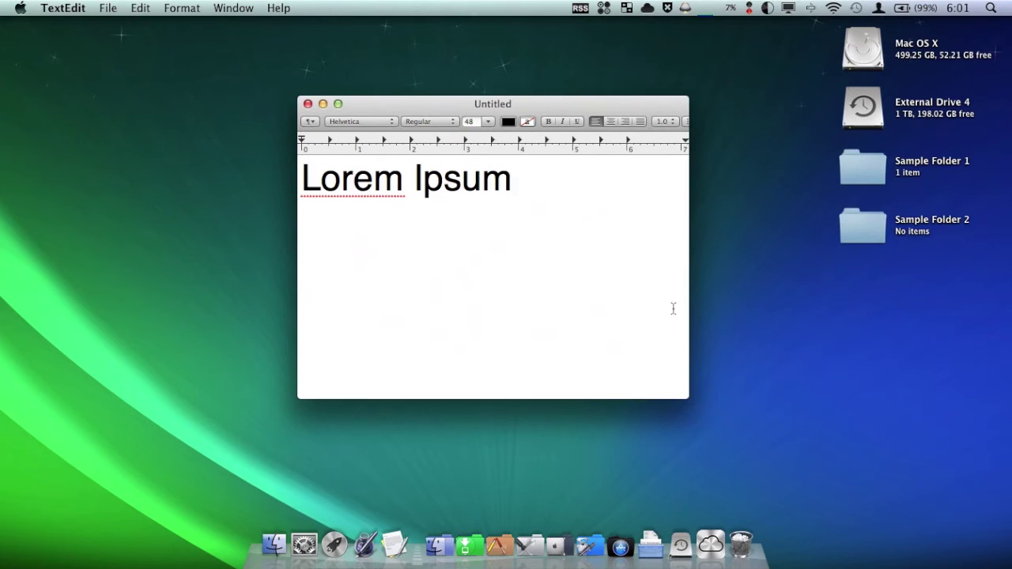
{"action": "left_click_drag", "start_coordinate": [687, 261], "coordinate": [665, 261]}
{"action": "left_click_drag", "start_coordinate": [665, 399], "coordinate": [917, 431]}
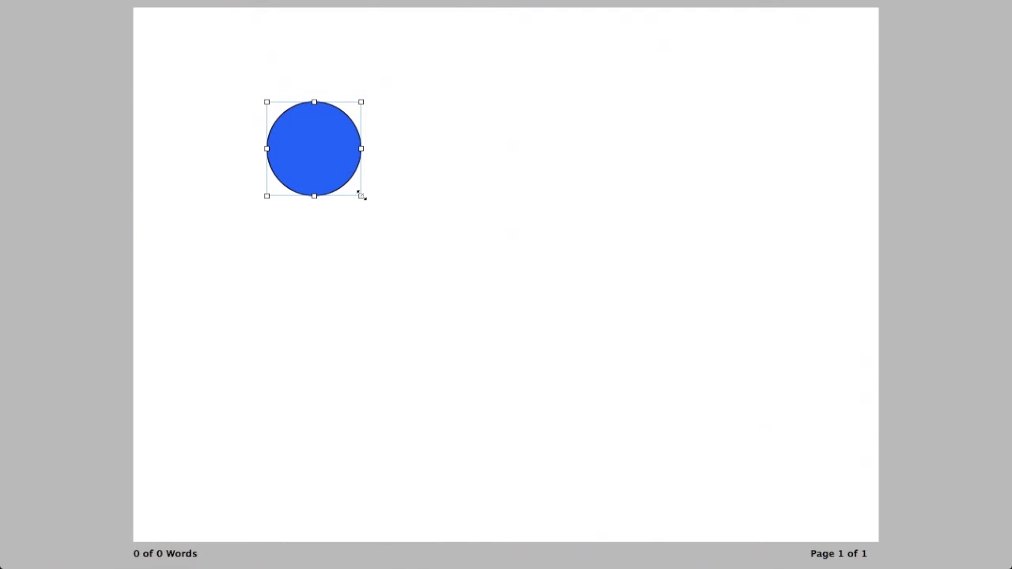
- Option-drag the blue circle's corner handle to enlarge it around its centre, undoing two trial resizes
{"action": "left_click_drag", "start_coordinate": [361, 196], "coordinate": [508, 402]}
{"action": "key", "text": "super+z"}
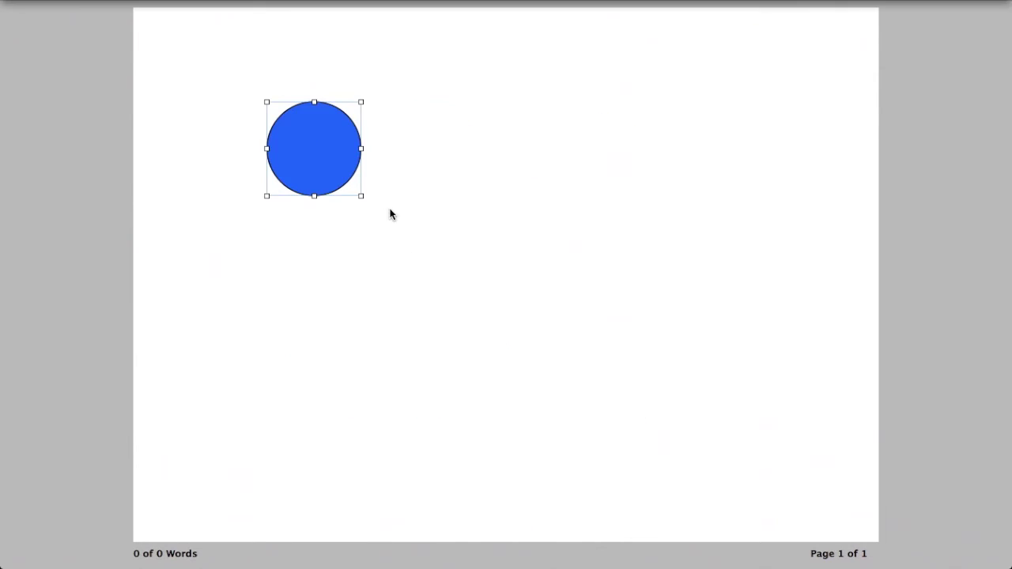
{"action": "left_click_drag", "start_coordinate": [362, 196], "coordinate": [428, 321]}
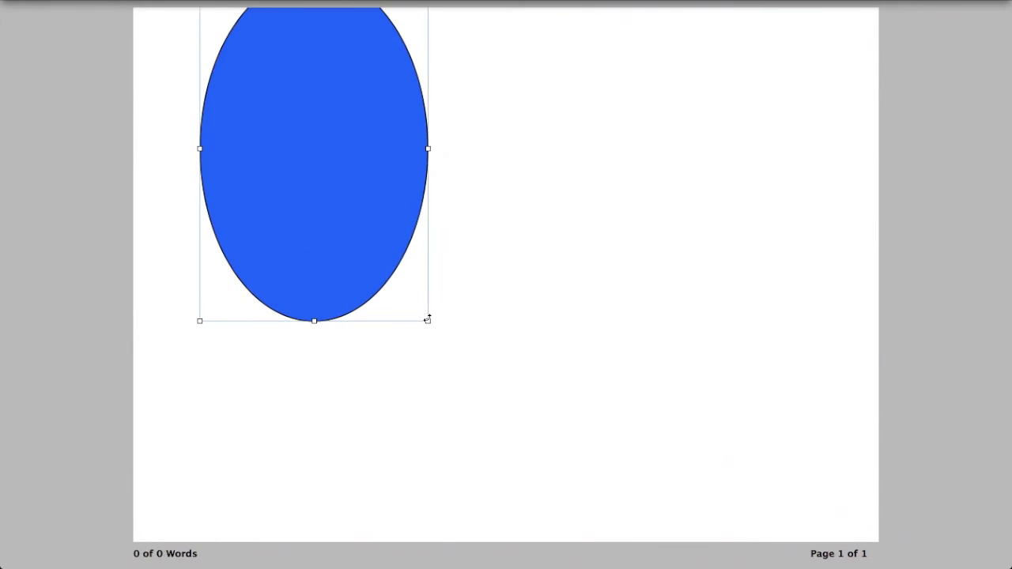
{"action": "key", "text": "super+z"}
{"action": "left_click_drag", "start_coordinate": [362, 196], "coordinate": [414, 226]}
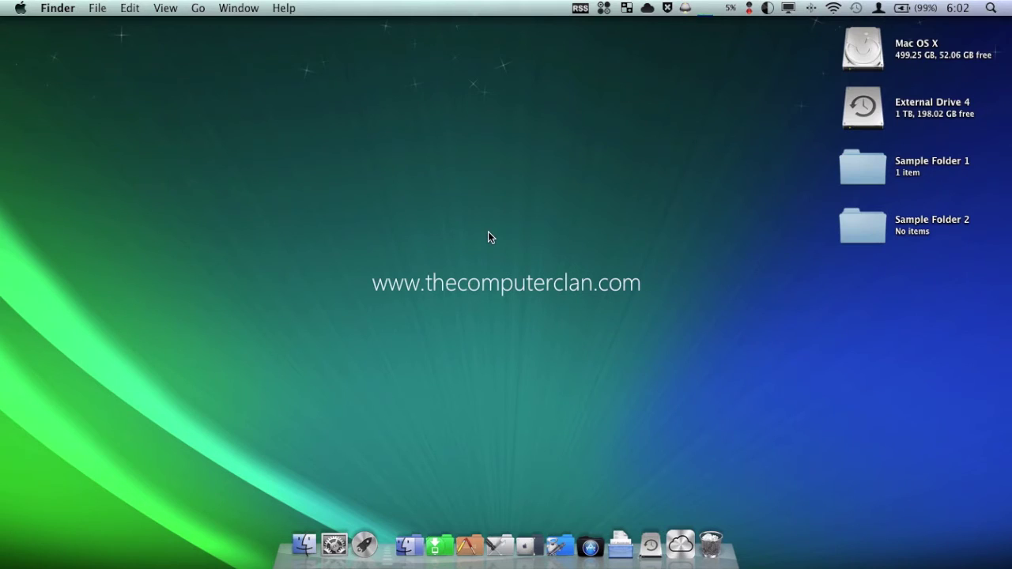
- Launch Safari from Launchpad
{"action": "left_click", "coordinate": [364, 544]}
{"action": "scroll", "coordinate": [437, 408], "scroll_direction": "left", "scroll_amount": 3}
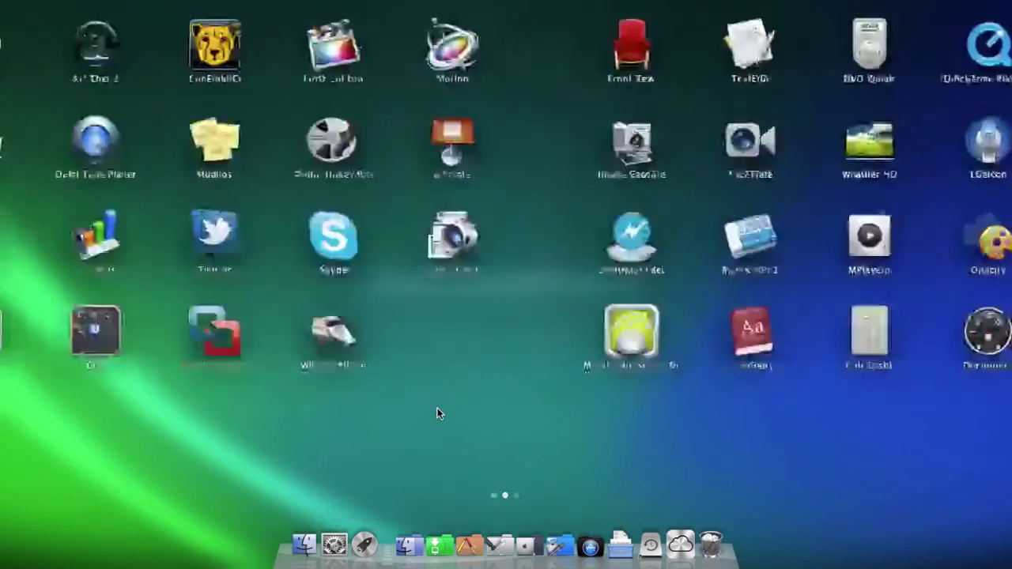
{"action": "left_click", "coordinate": [92, 330]}
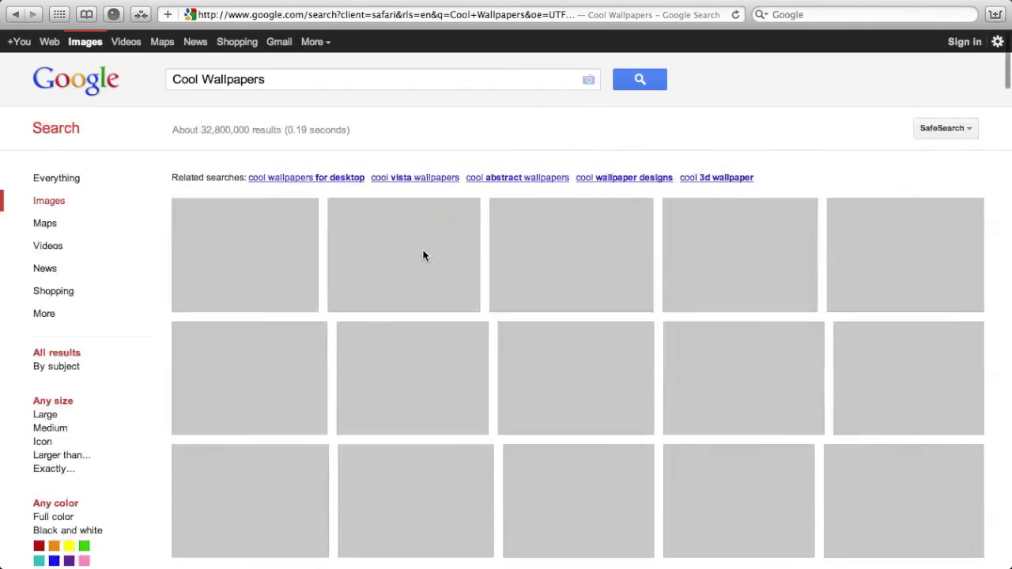
- Open the green-and-blue wave wallpaper result and Option-click Full-size image to download it
{"action": "scroll", "coordinate": [518, 207], "scroll_direction": "down", "scroll_amount": 5}
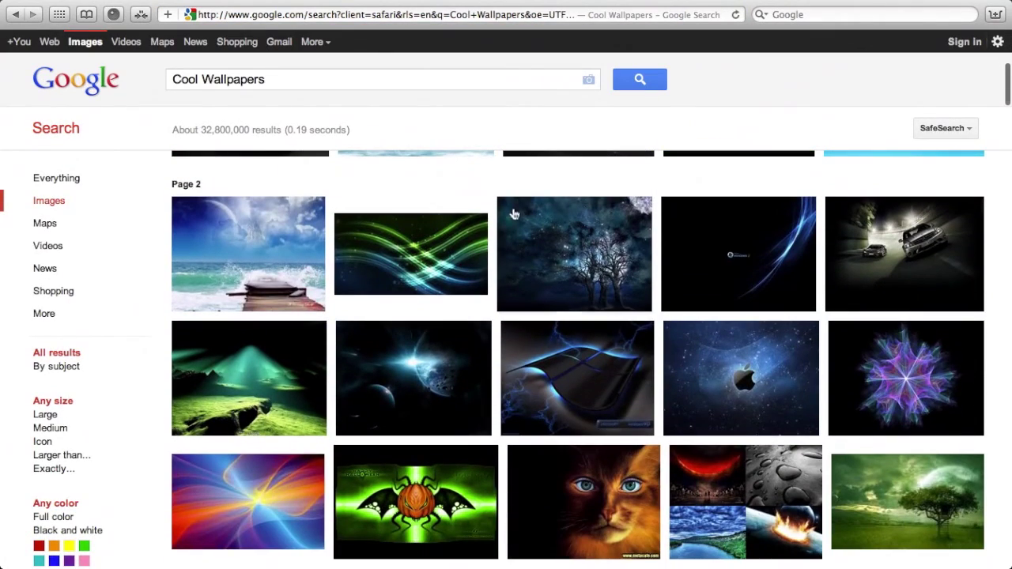
{"action": "left_click", "coordinate": [389, 255]}
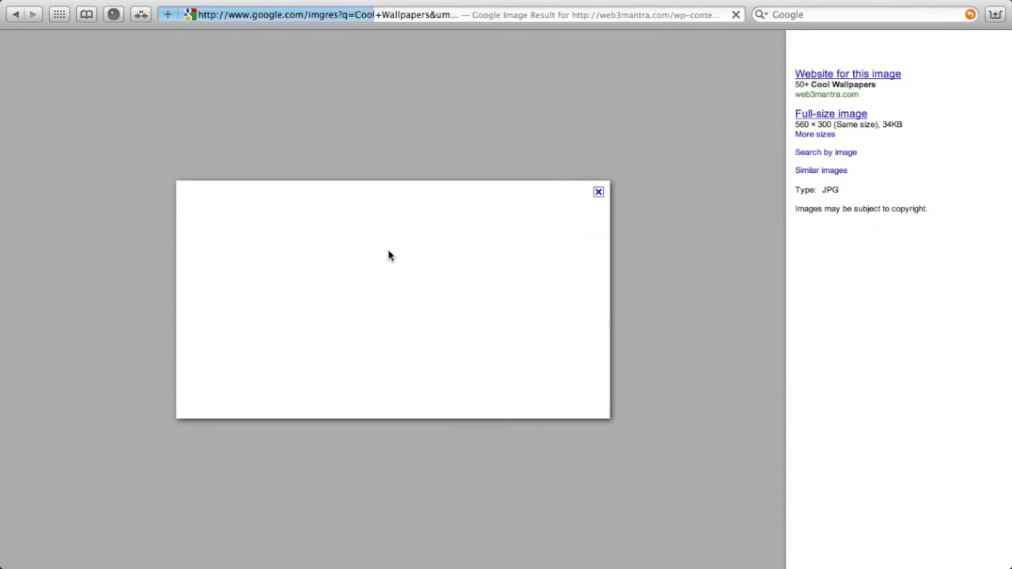
{"action": "left_click", "coordinate": [829, 115]}
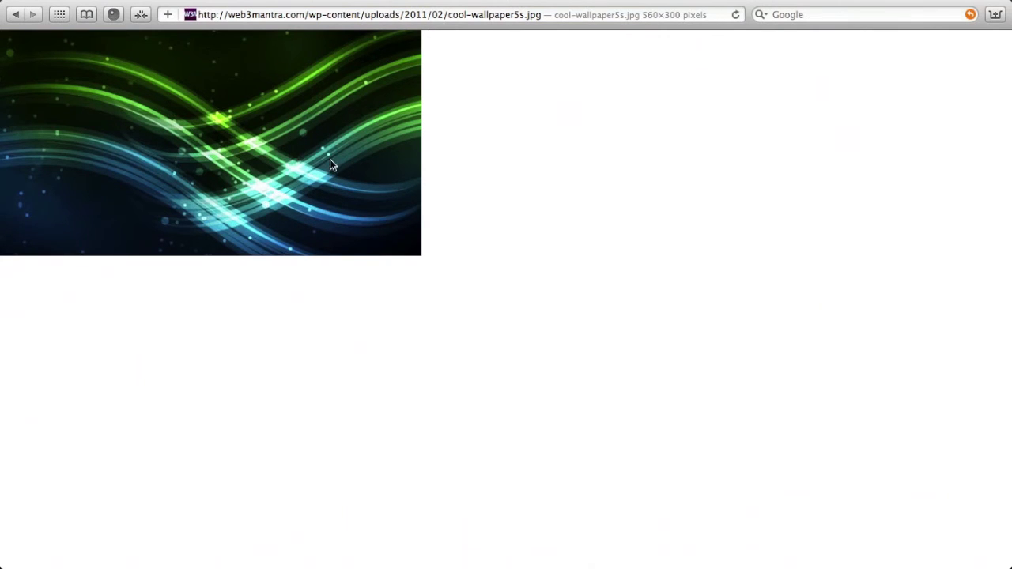
{"action": "key", "text": "super+bracketleft"}
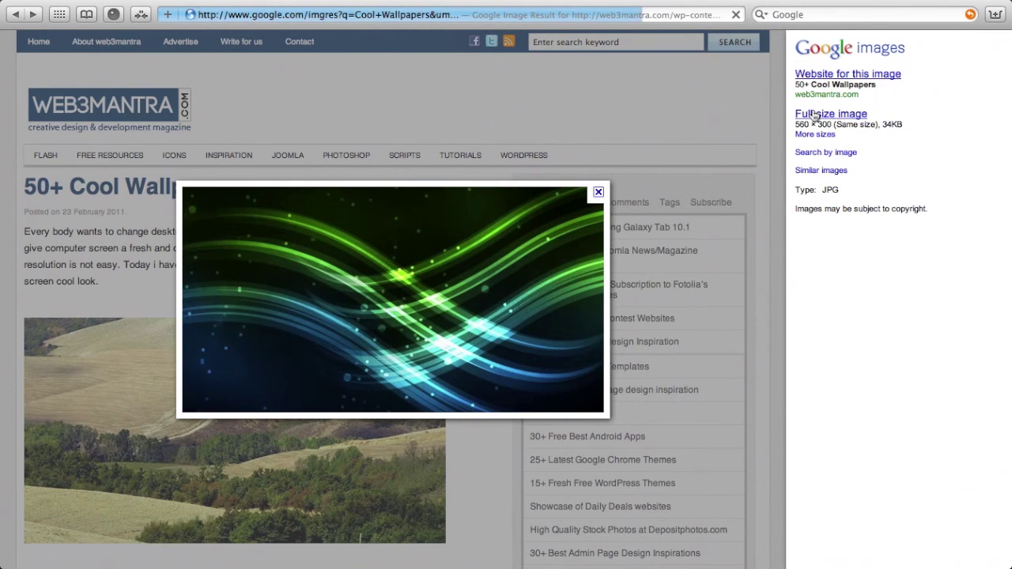
{"action": "left_click", "coordinate": [814, 115]}
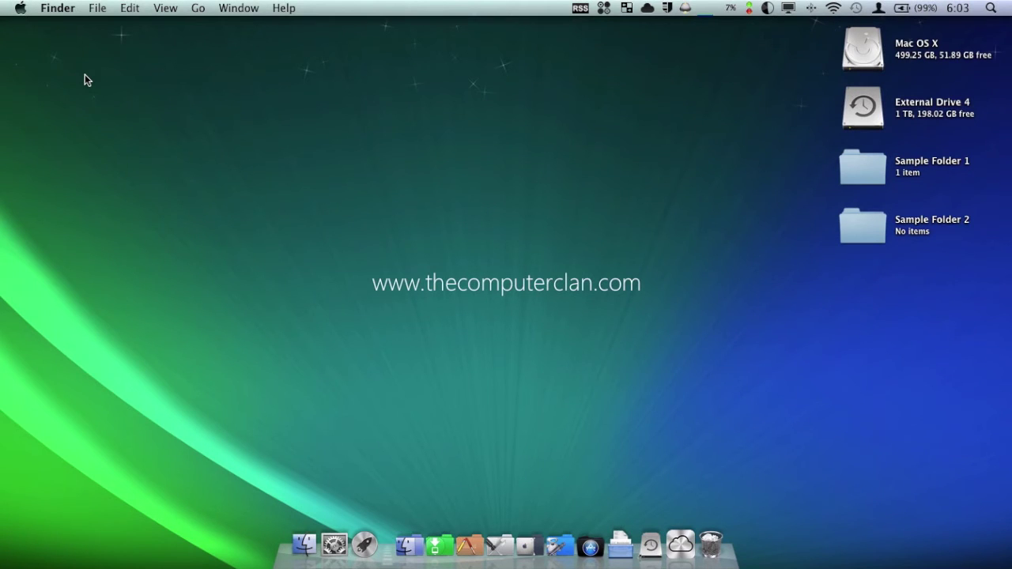
{"action": "left_click", "coordinate": [18, 9]}
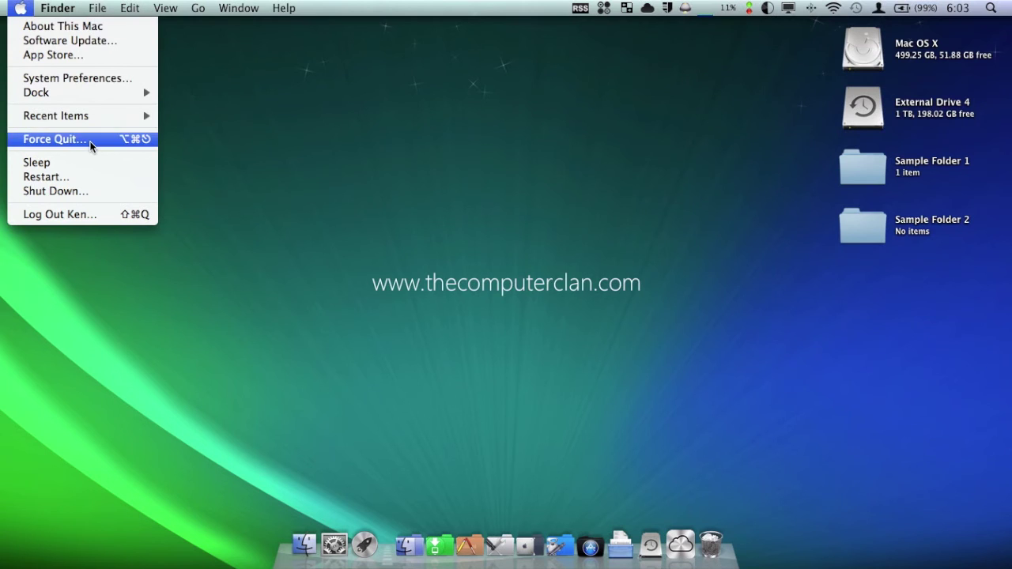
{"action": "left_click", "coordinate": [106, 199]}
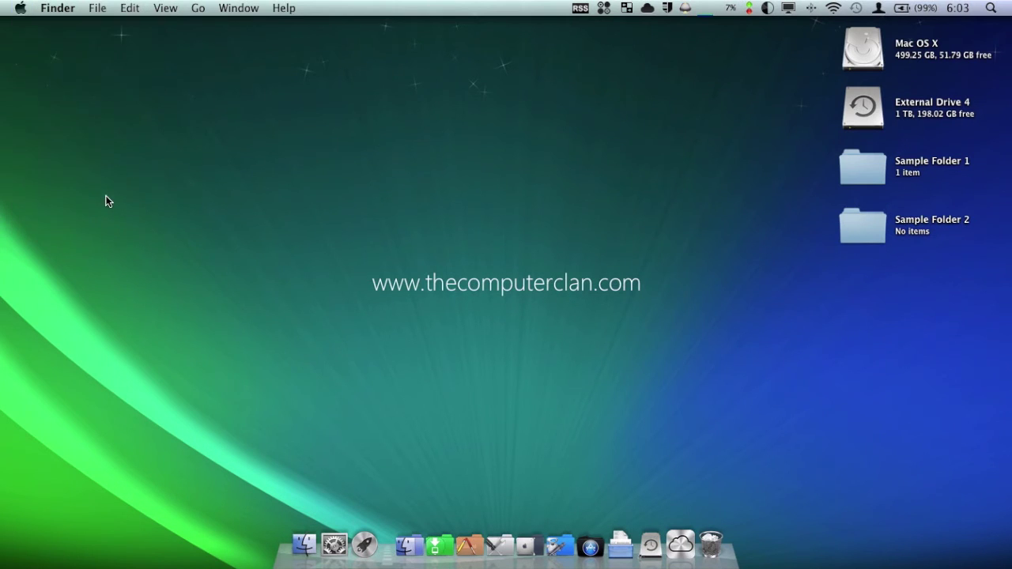
{"action": "left_click", "coordinate": [530, 230]}
{"action": "left_click", "coordinate": [17, 7]}
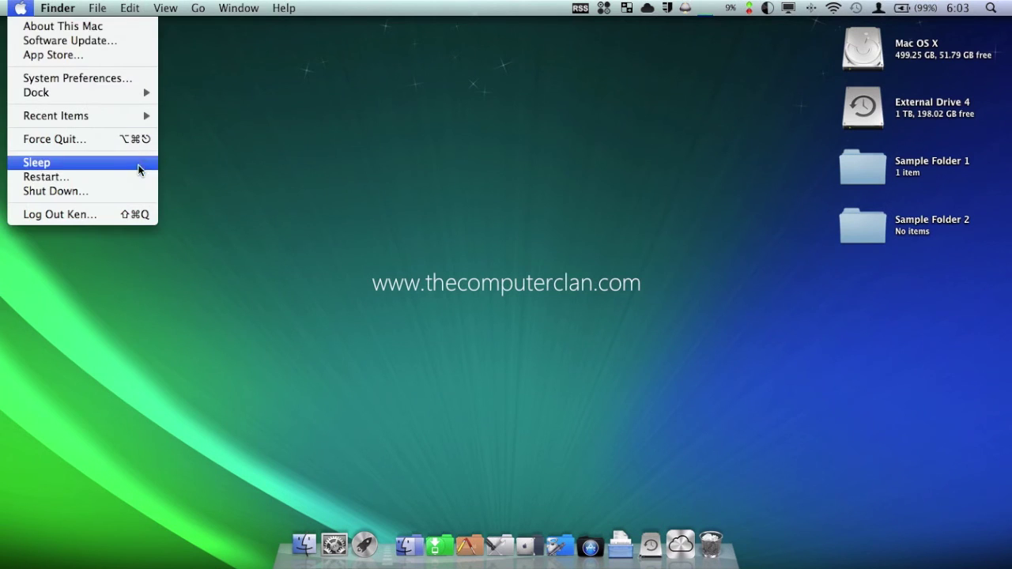
{"action": "key", "text": "alt"}
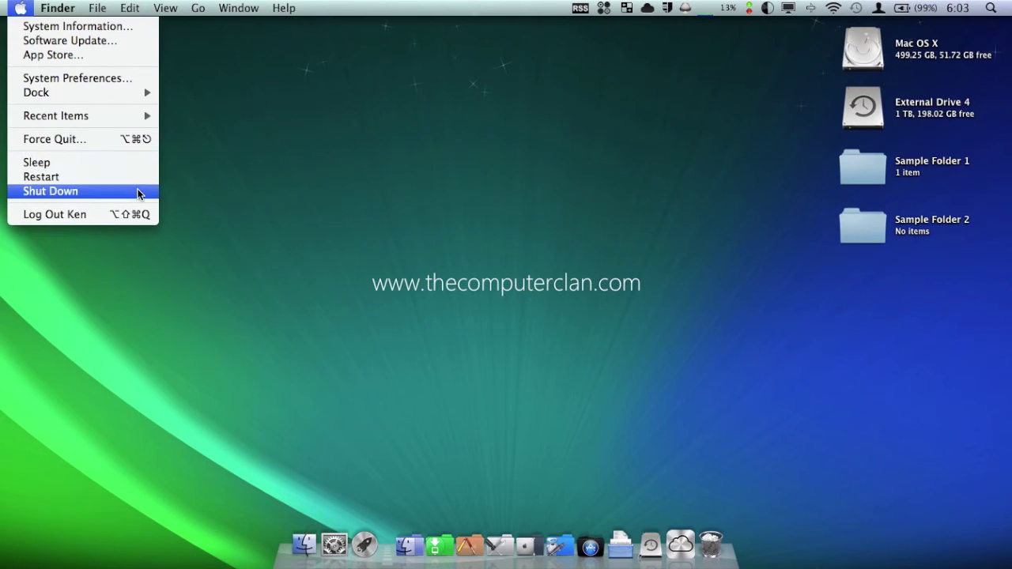
{"action": "key", "text": "Escape"}
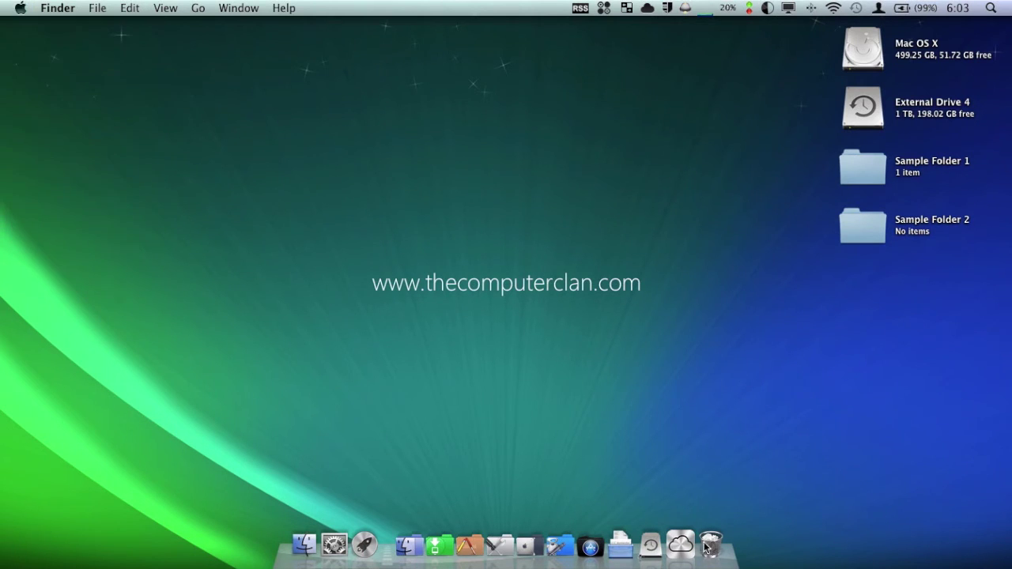
- Check the Trash's 4 items, then start Empty Trash and cancel the confirmation
{"action": "left_click", "coordinate": [700, 531]}
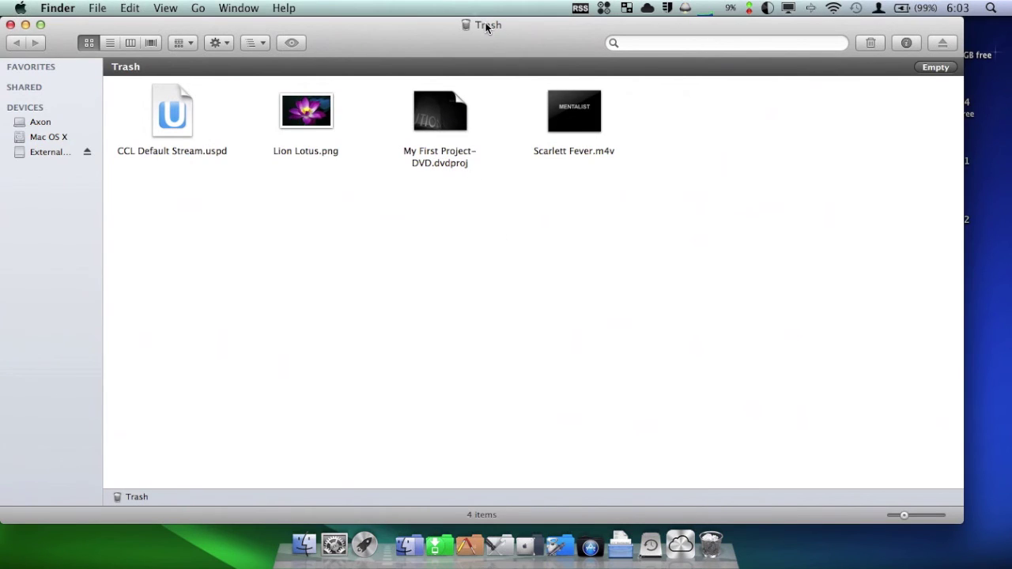
{"action": "left_click", "coordinate": [15, 26]}
{"action": "left_click", "coordinate": [55, 7]}
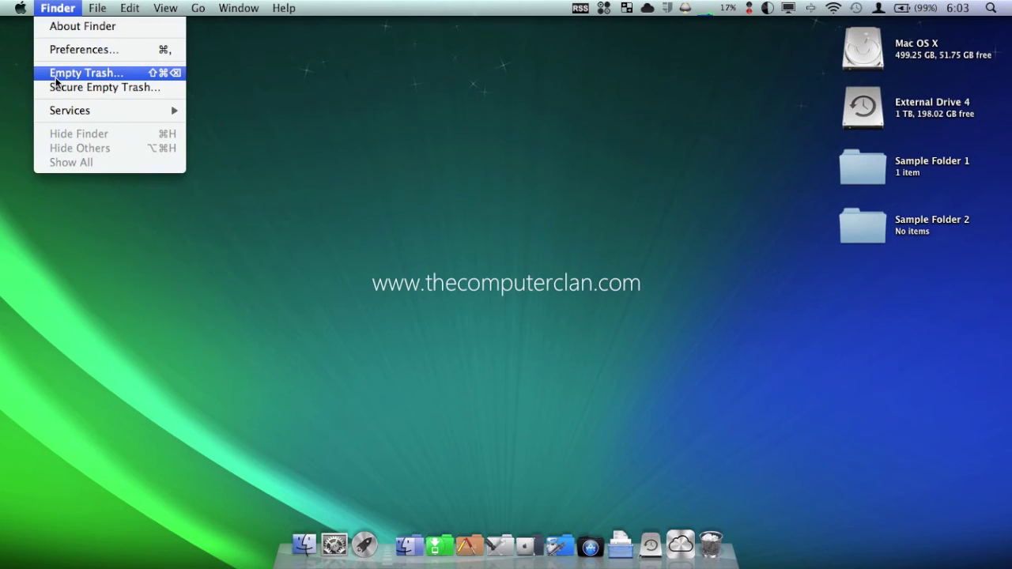
{"action": "left_click", "coordinate": [55, 76]}
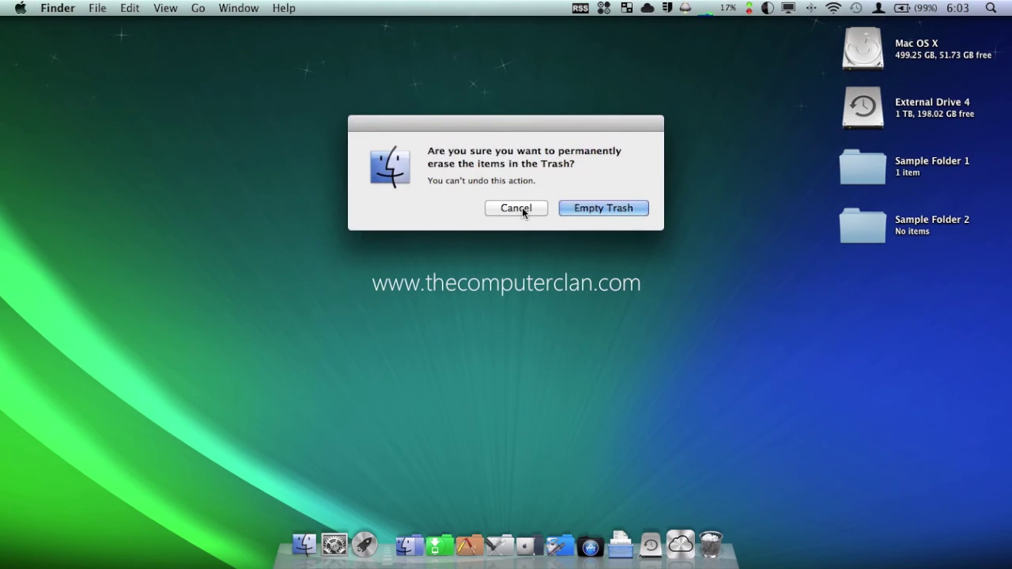
{"action": "left_click", "coordinate": [522, 208]}
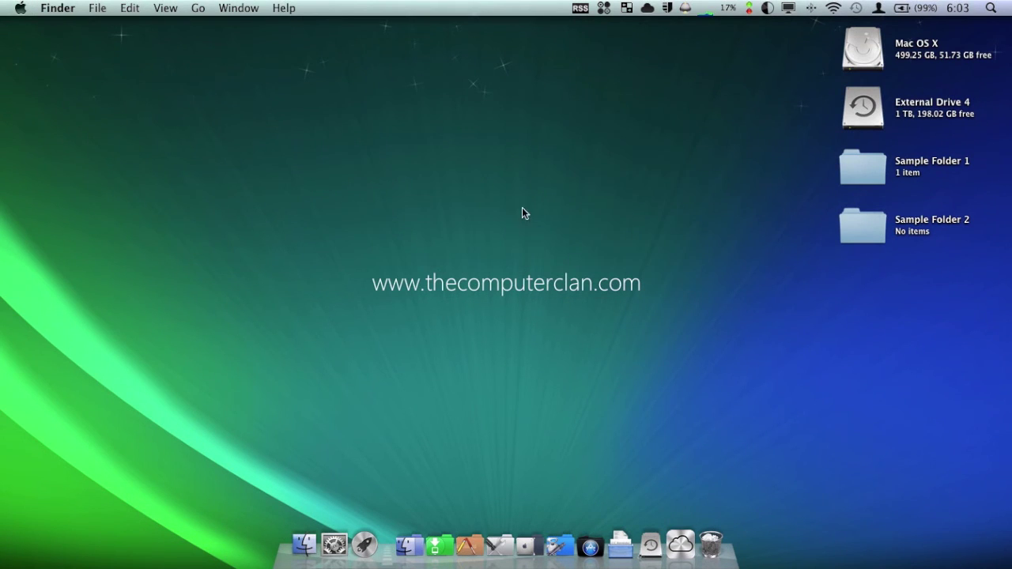
{"action": "left_click", "coordinate": [49, 4]}
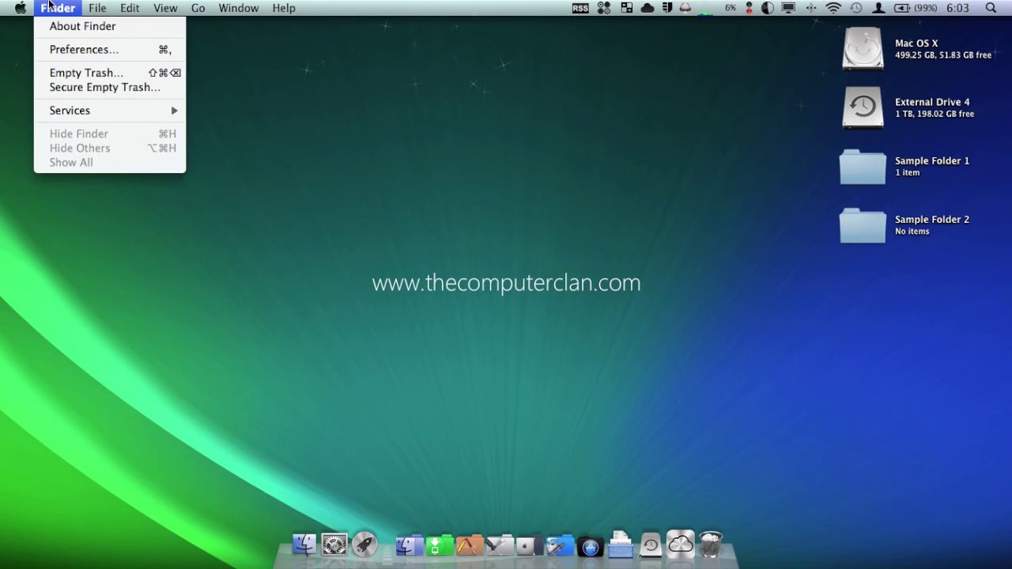
- Option-choose Empty Trash to erase the Trash with no confirmation prompt
{"action": "left_click", "coordinate": [56, 73], "text": "alt"}
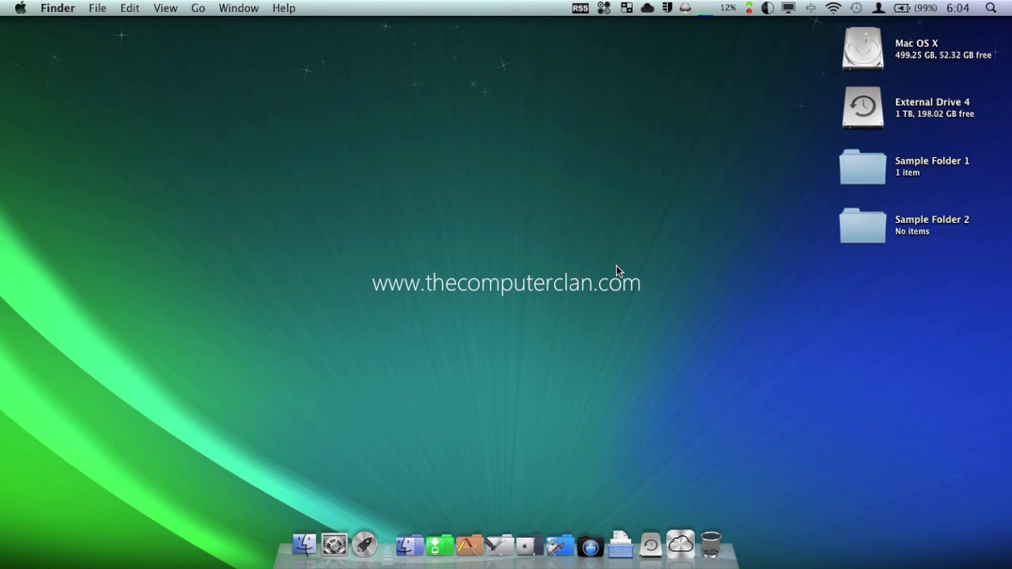
{"action": "left_click", "coordinate": [290, 11]}
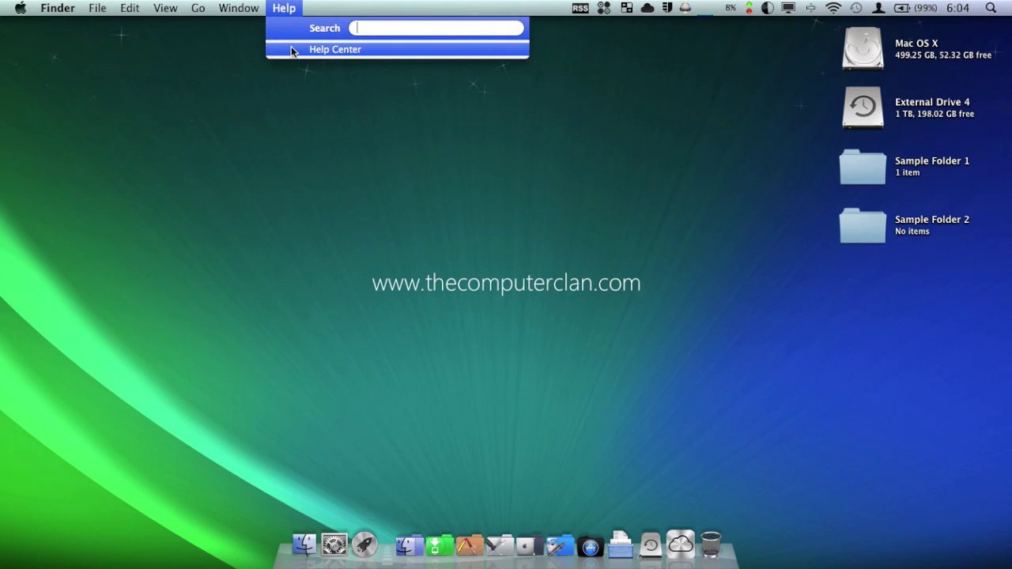
{"action": "left_click", "coordinate": [291, 45]}
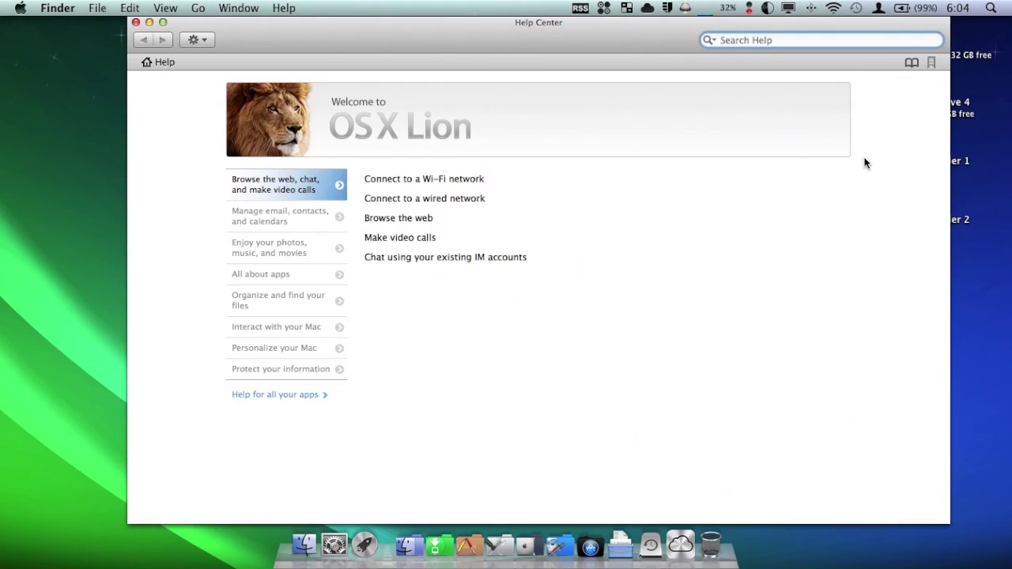
{"action": "left_click", "coordinate": [136, 23]}
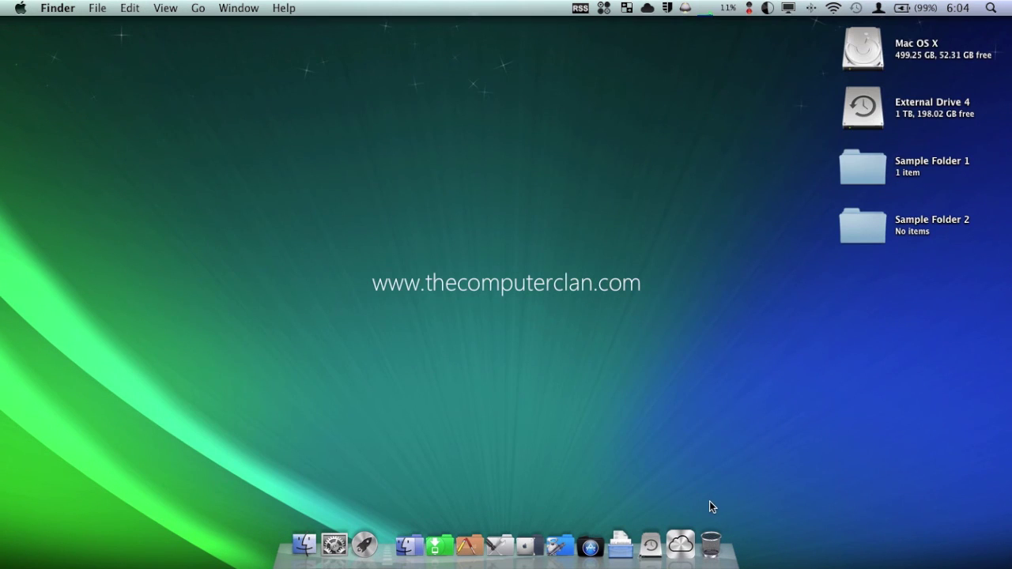